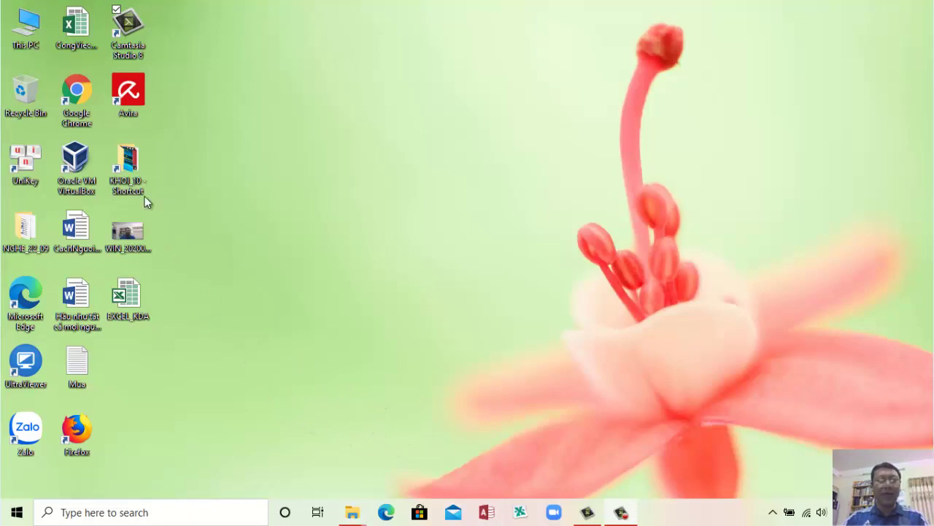
# - Open the EXCEL_KDA workbook from the desktop and show the Bai 8 worksheet
pyautogui.doubleClick(25, 26)
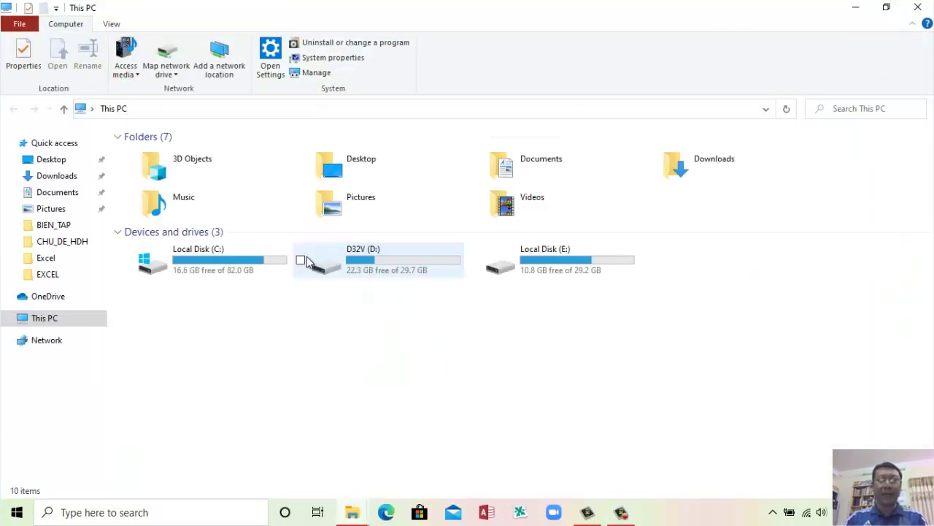
pyautogui.click(857, 8)
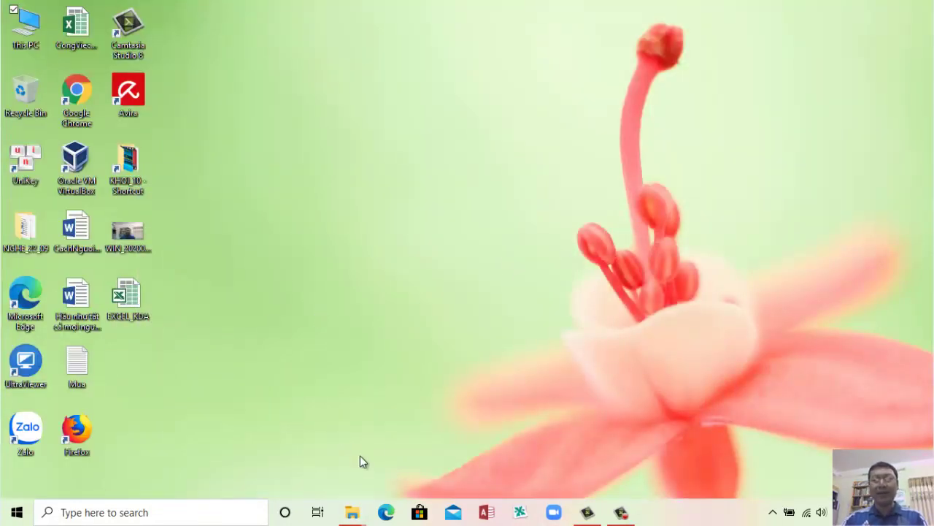
pyautogui.doubleClick(143, 303)
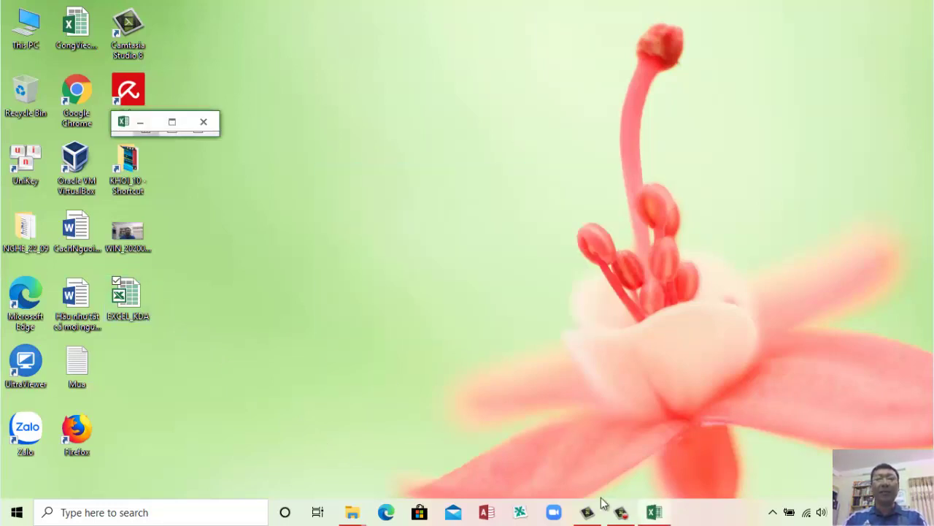
pyautogui.click(182, 126)
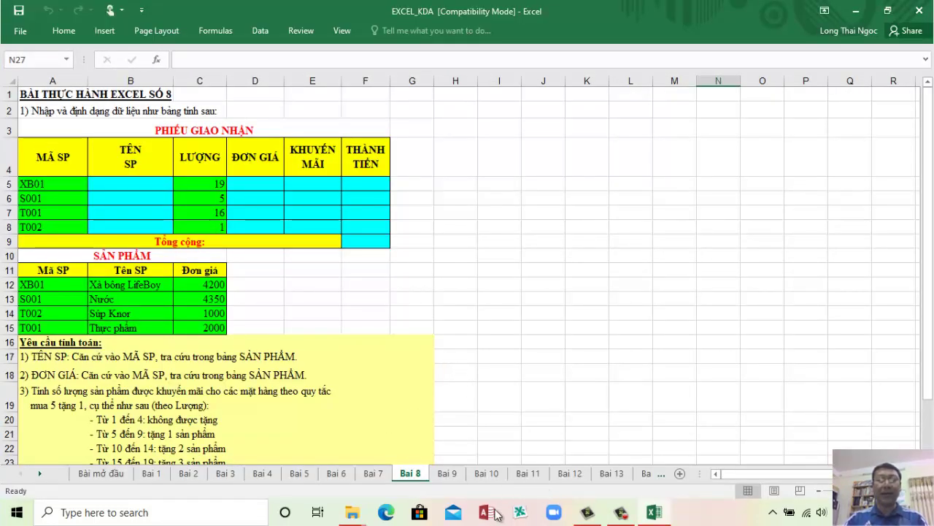
pyautogui.click(372, 473)
pyautogui.click(411, 474)
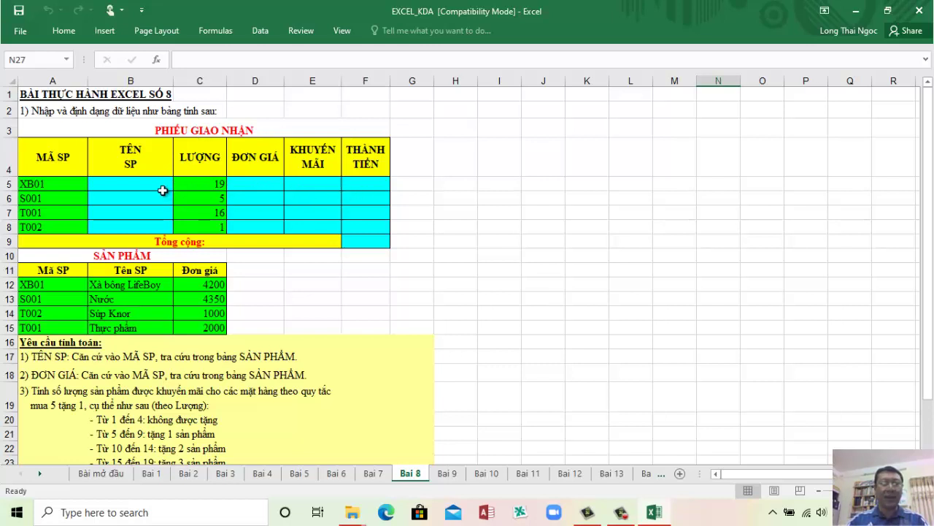
# - Examine how product code XB01 in the PHIẾU GIAO NHẬN table matches the code and name in the SẢN PHẨM table
pyautogui.moveTo(153, 186)
pyautogui.mouseDown()
pyautogui.moveTo(142, 226)
pyautogui.moveTo(153, 188)
pyautogui.mouseUp()
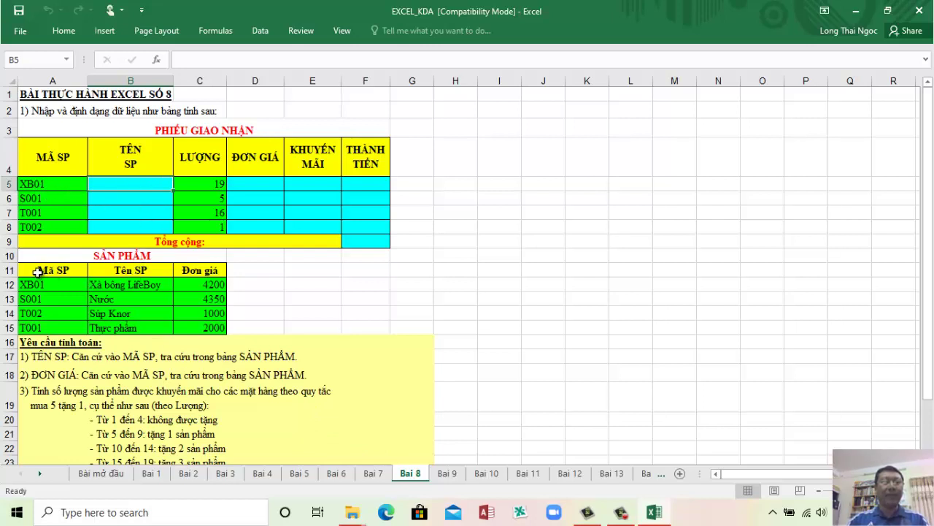
pyautogui.moveTo(37, 272); pyautogui.dragTo(215, 323)
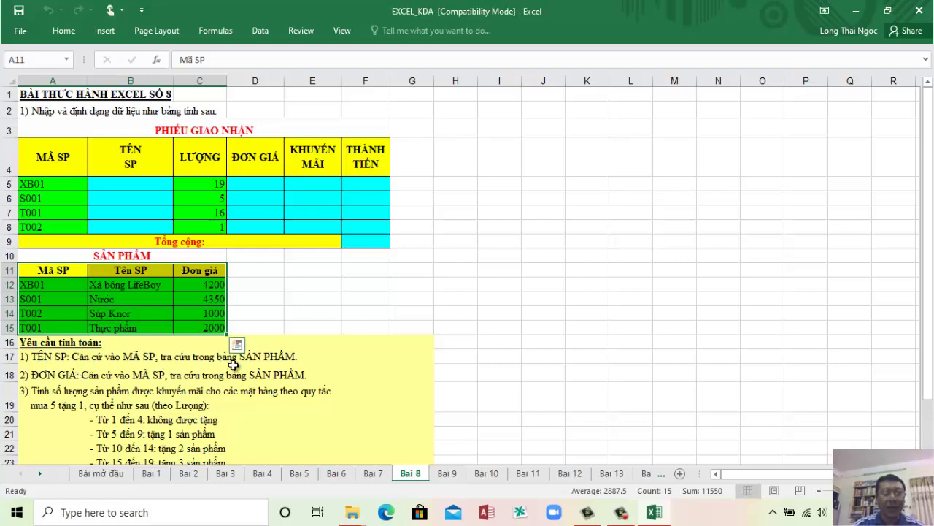
pyautogui.press('Escape')
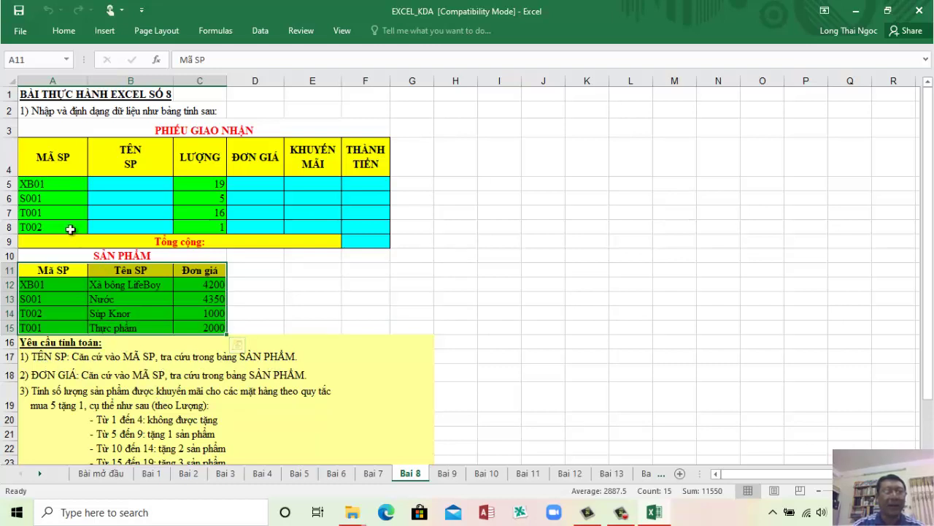
pyautogui.click(50, 185)
pyautogui.click(63, 285)
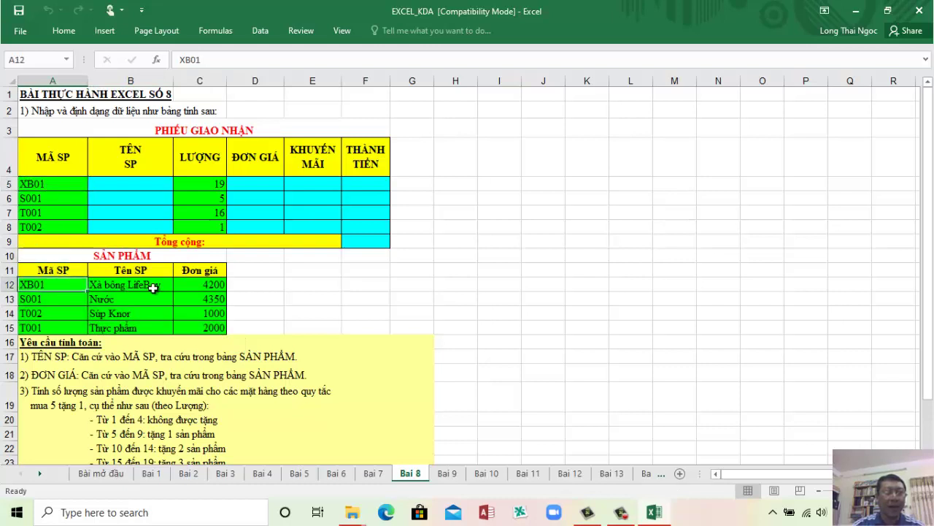
pyautogui.click(155, 290)
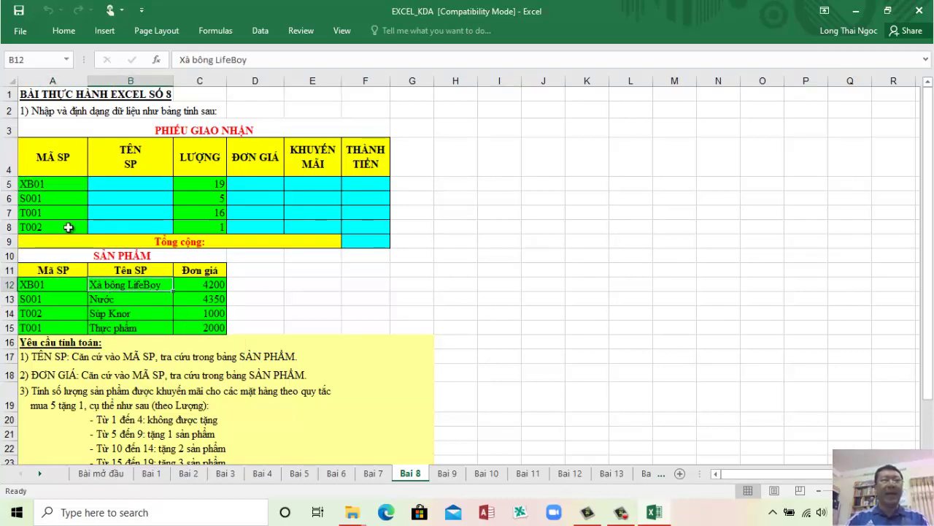
pyautogui.click(38, 188)
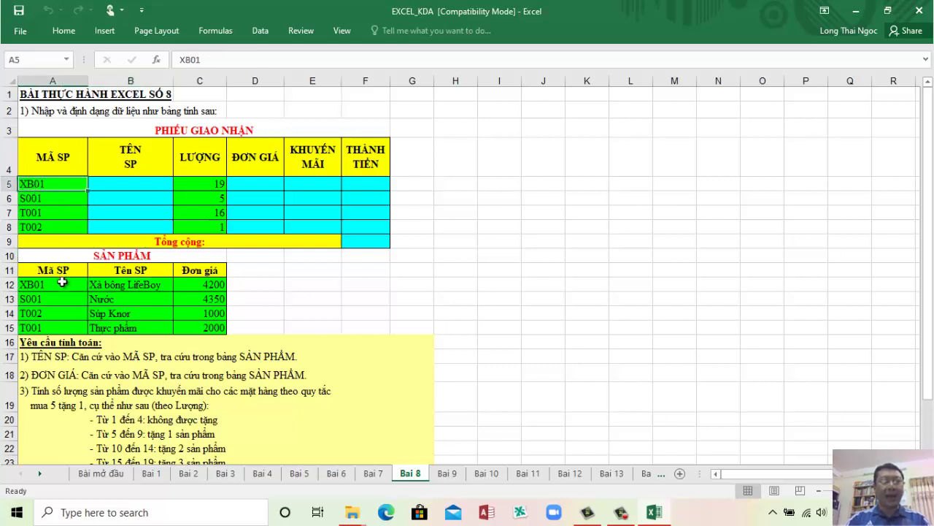
# - Enter the formula =VLOOKUP(A5,$A$12:$C$15,2,0) in cell B5 to look up the product name
pyautogui.click(132, 185)
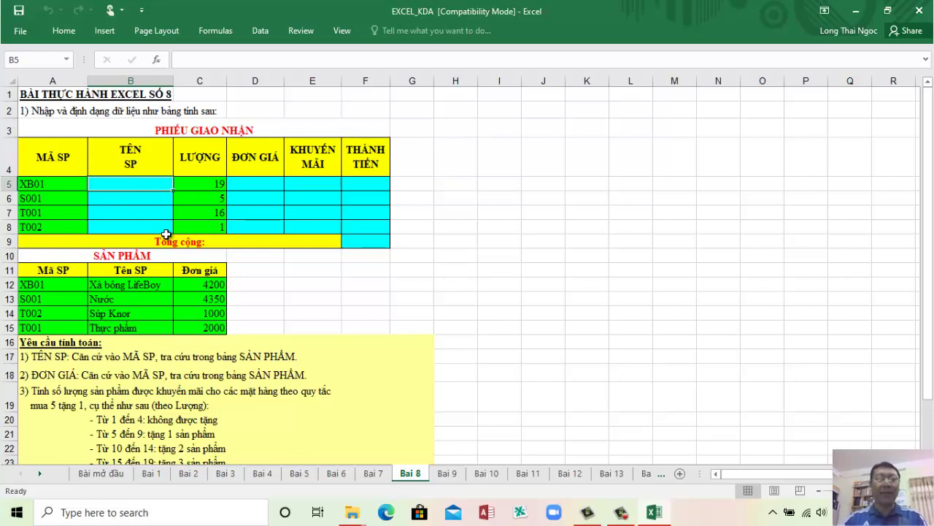
pyautogui.write('=')
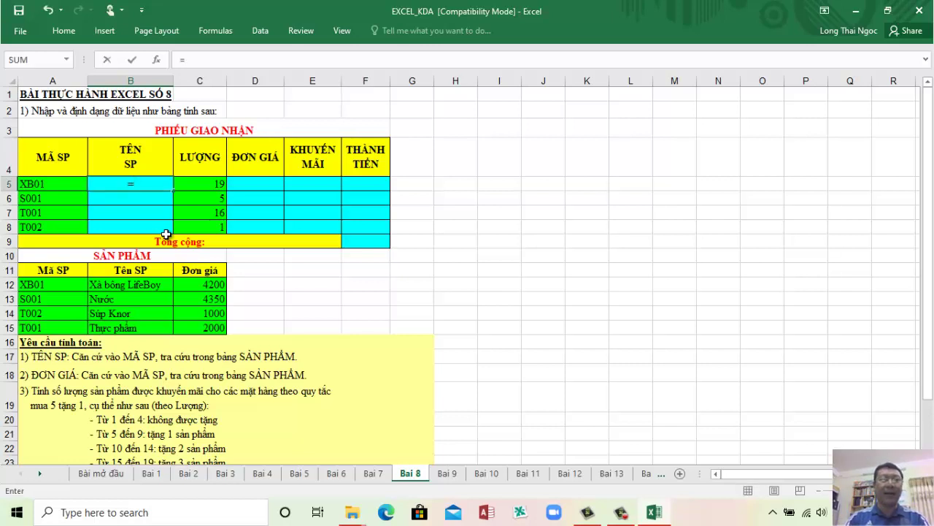
pyautogui.write('vl')
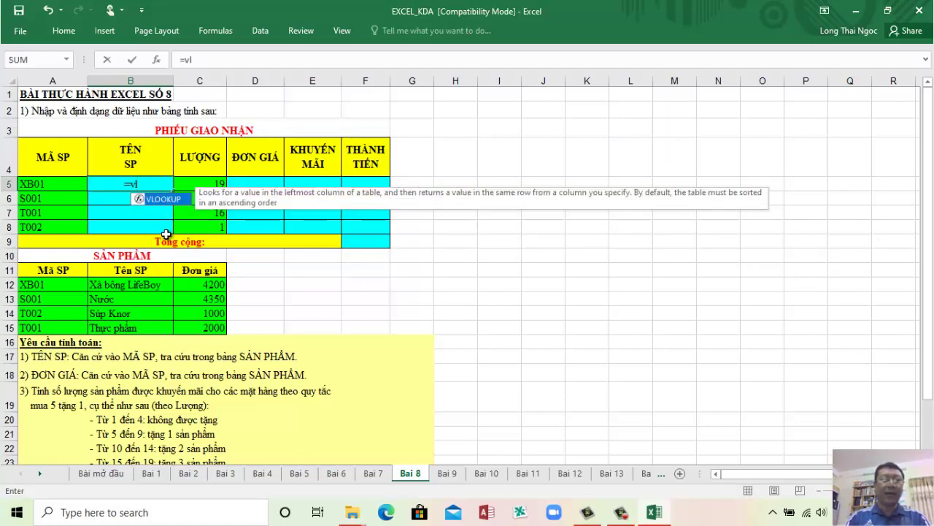
pyautogui.press('Tab')
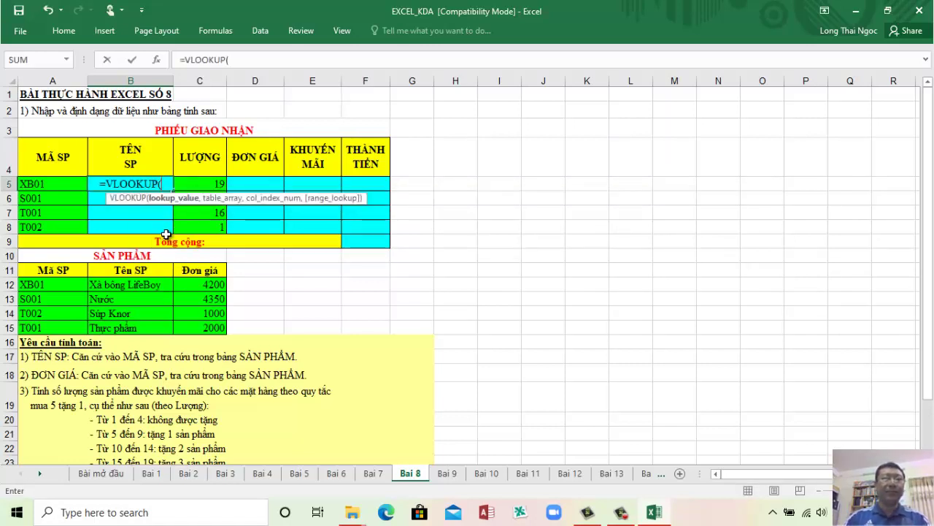
pyautogui.click(48, 184)
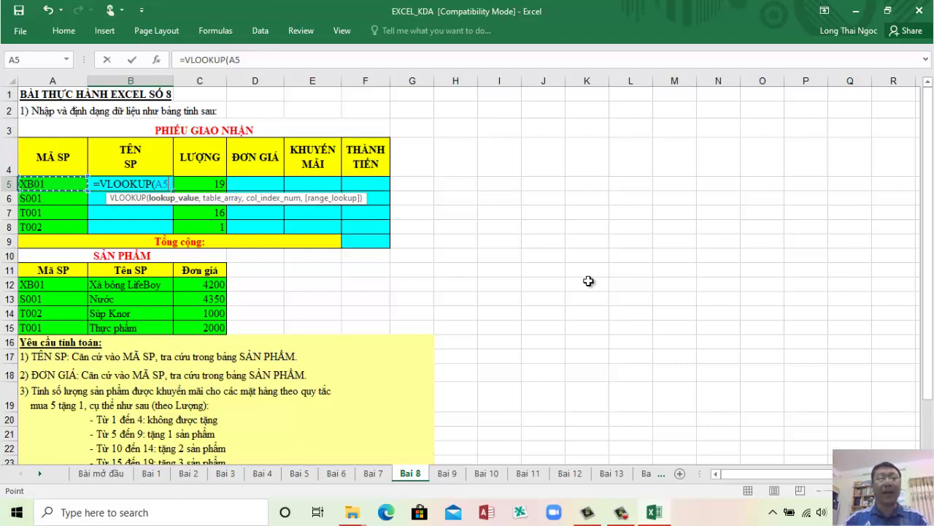
pyautogui.write(',')
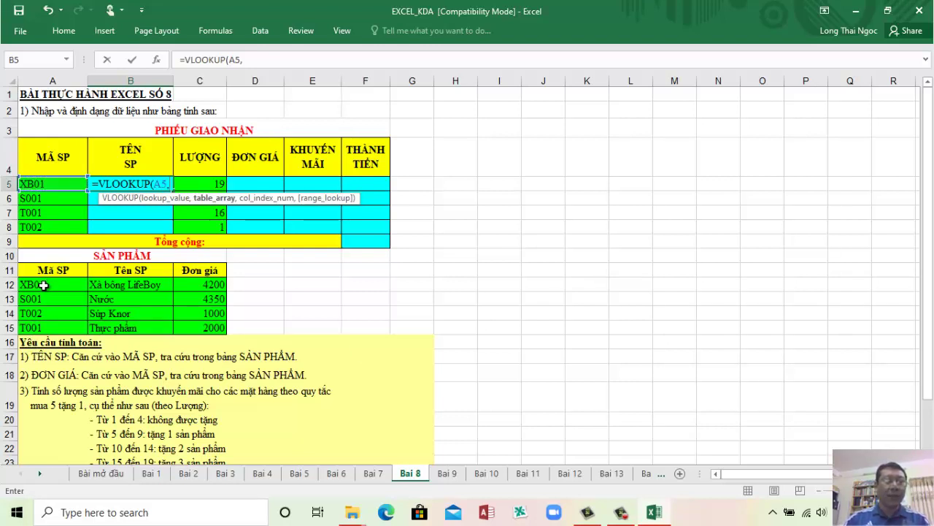
pyautogui.moveTo(44, 285); pyautogui.dragTo(189, 332)
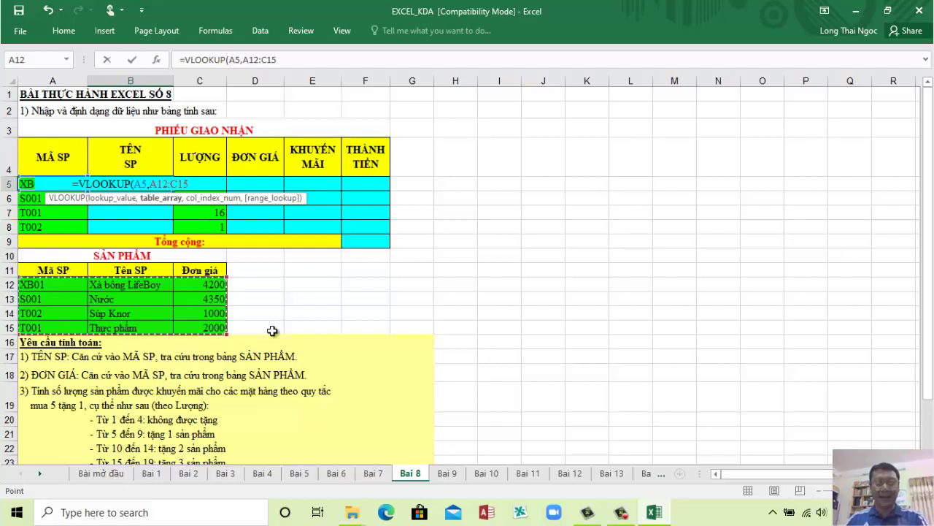
pyautogui.press('F4')
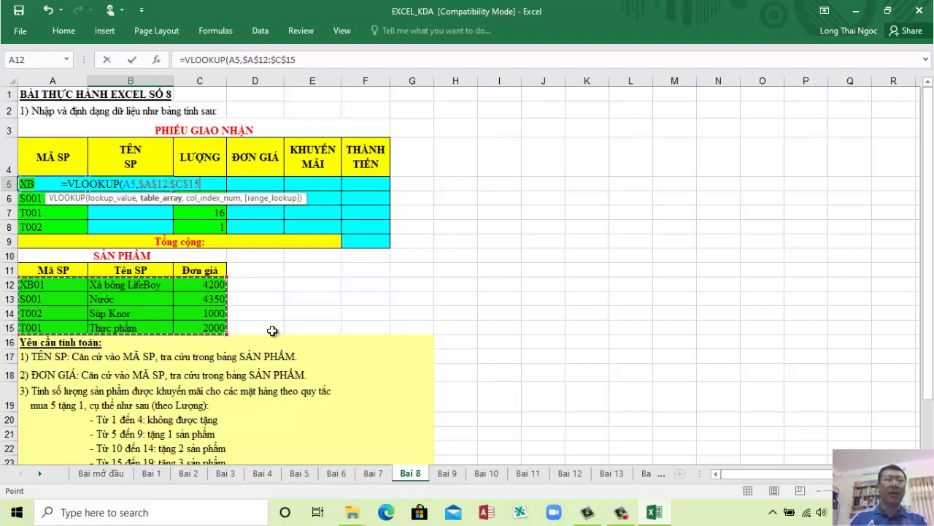
pyautogui.write(',')
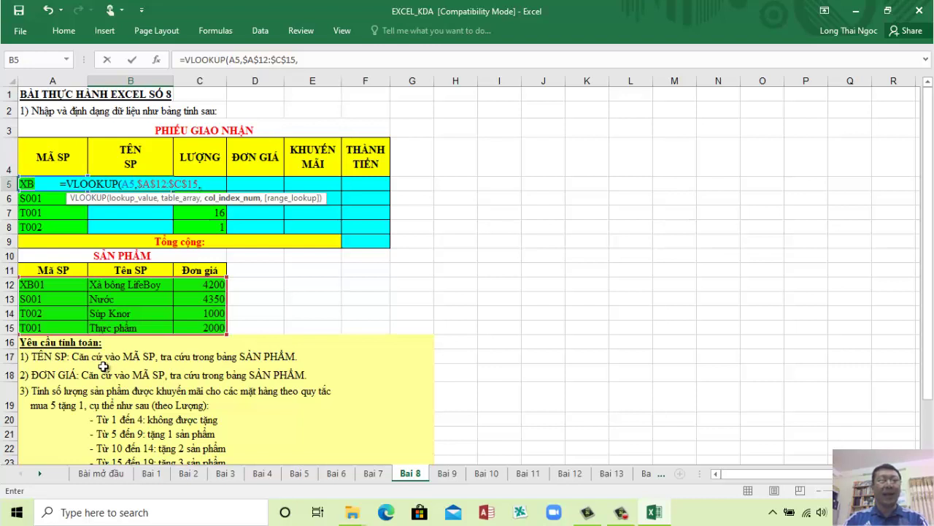
pyautogui.write('2')
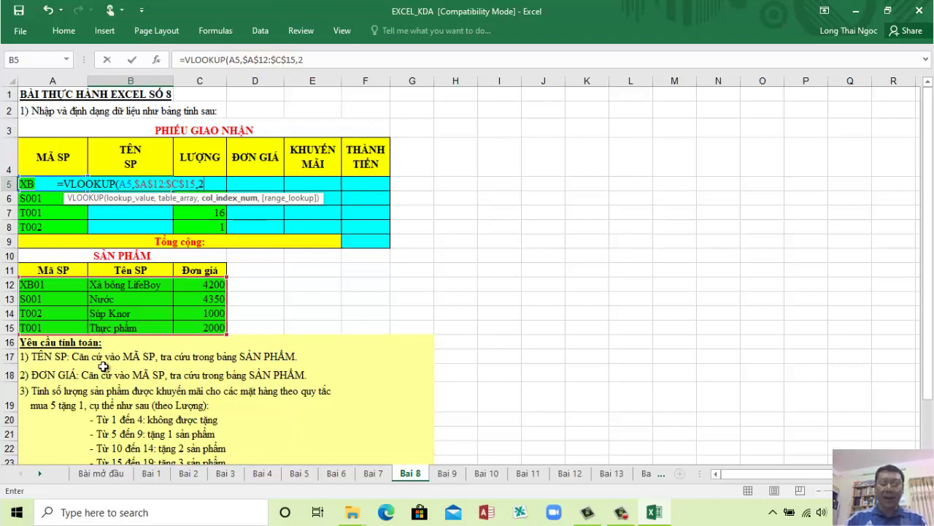
pyautogui.write(',')
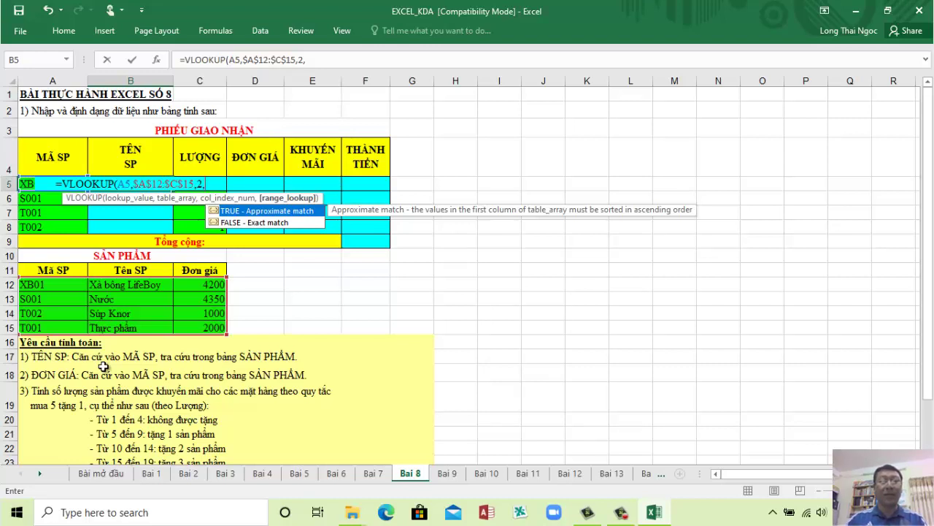
pyautogui.write('0')
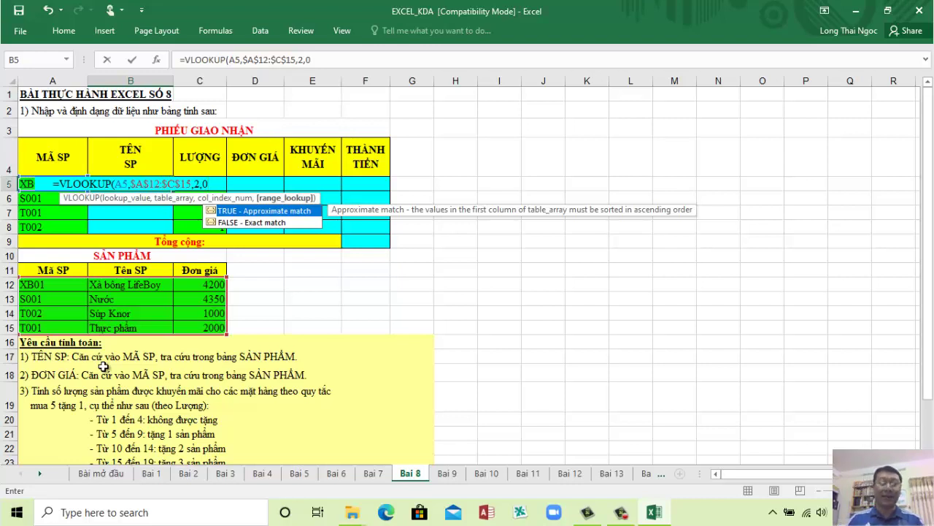
pyautogui.write(')')
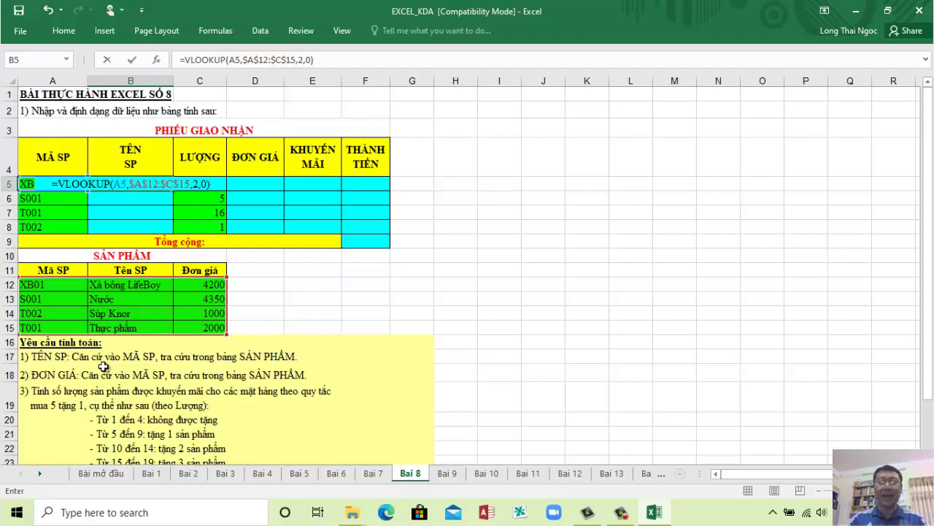
pyautogui.press('Return')
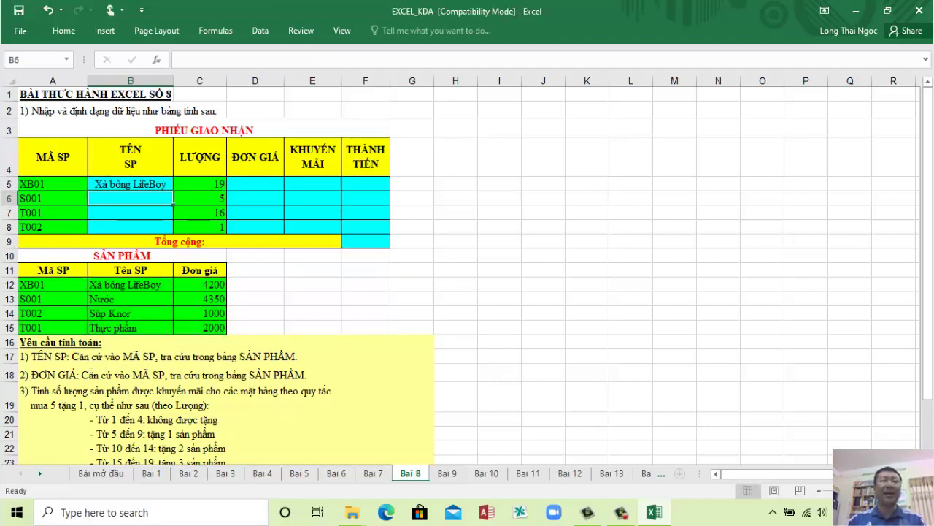
# - Copy the product name formula from B5 down through B8
pyautogui.click(206, 190)
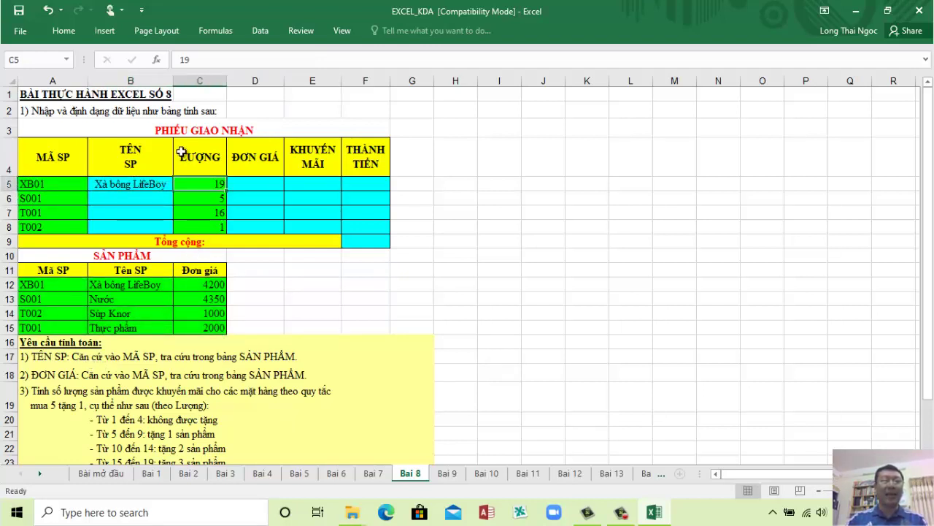
pyautogui.click(138, 185)
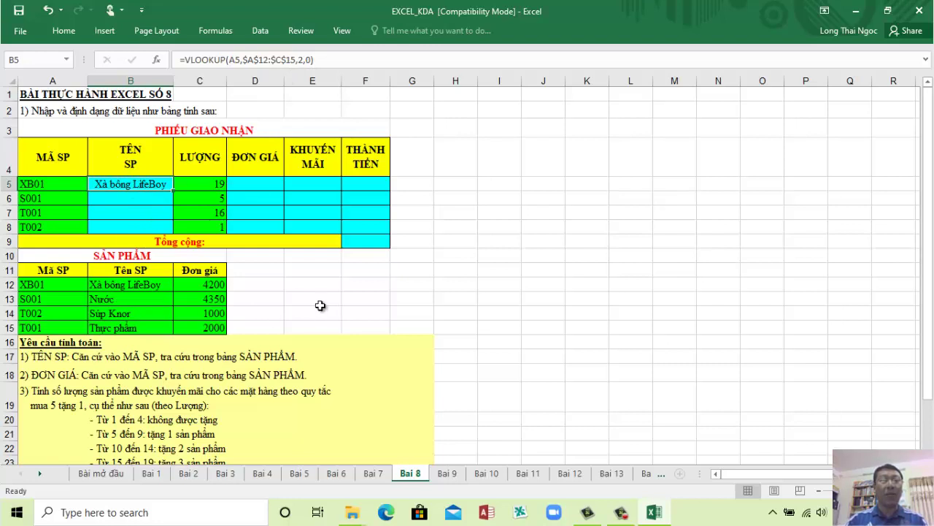
pyautogui.click(28, 183)
pyautogui.moveTo(35, 284); pyautogui.dragTo(33, 326)
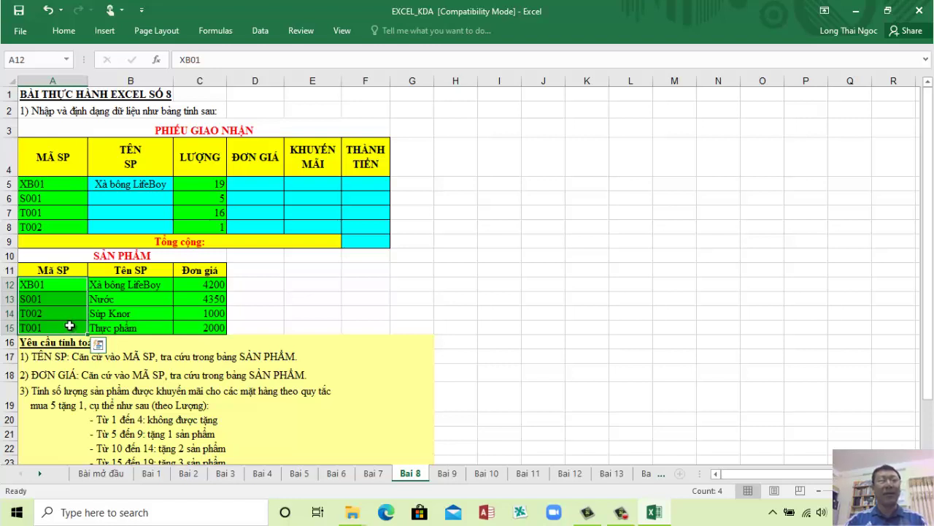
pyautogui.click(553, 313)
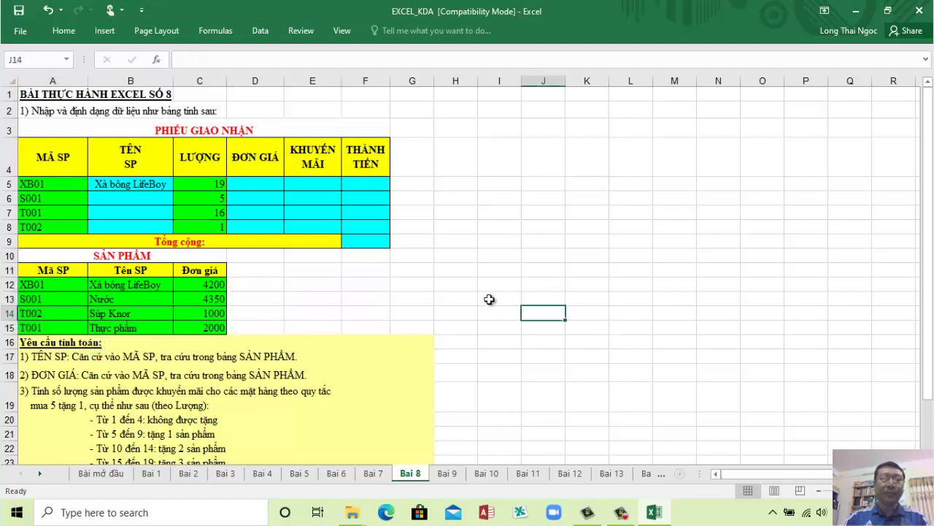
pyautogui.click(146, 184)
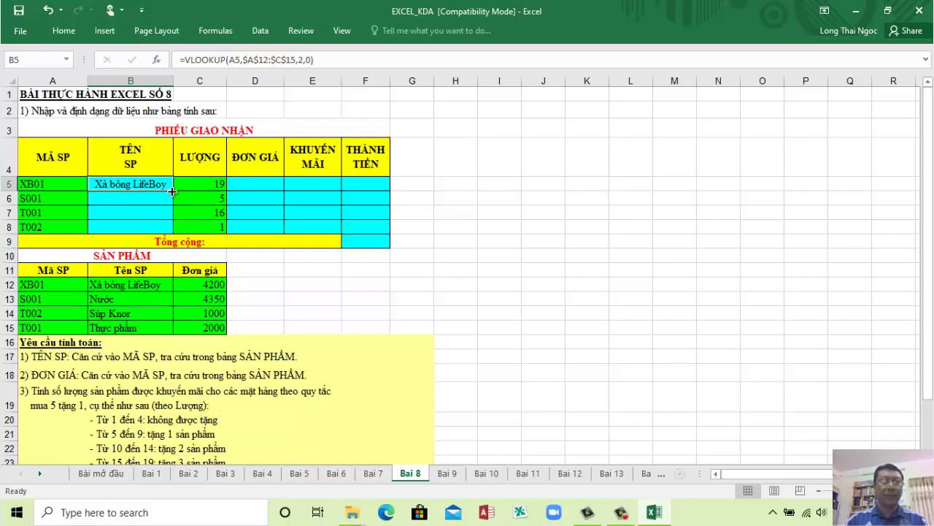
pyautogui.moveTo(173, 191); pyautogui.dragTo(165, 229)
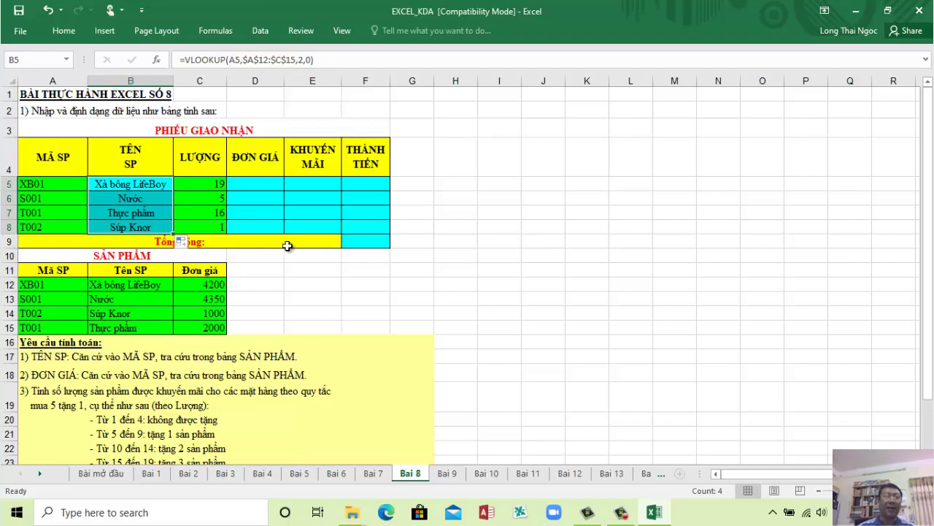
# - Check the product codes in A5:A8 against the name and unit price columns of the SẢN PHẨM table
pyautogui.click(69, 187)
pyautogui.click(69, 197)
pyautogui.click(66, 215)
pyautogui.click(69, 227)
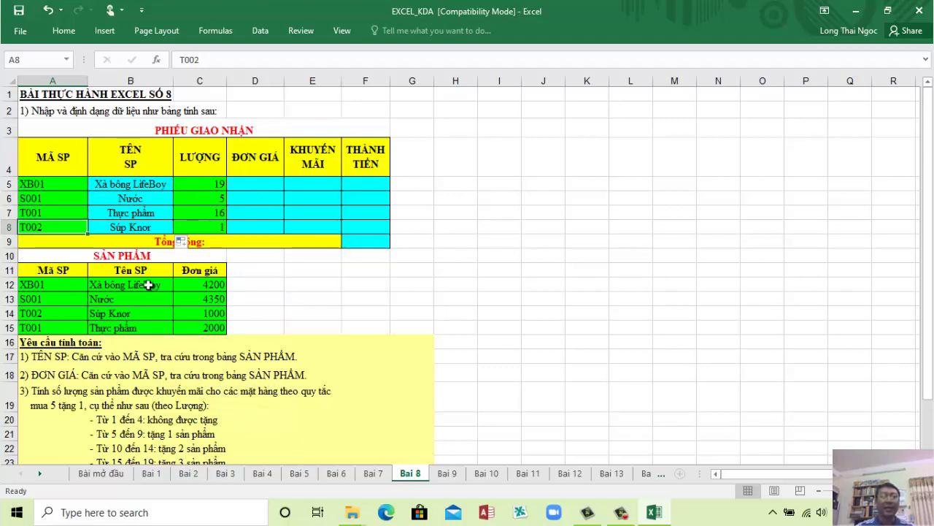
pyautogui.click(214, 285)
pyautogui.click(159, 285)
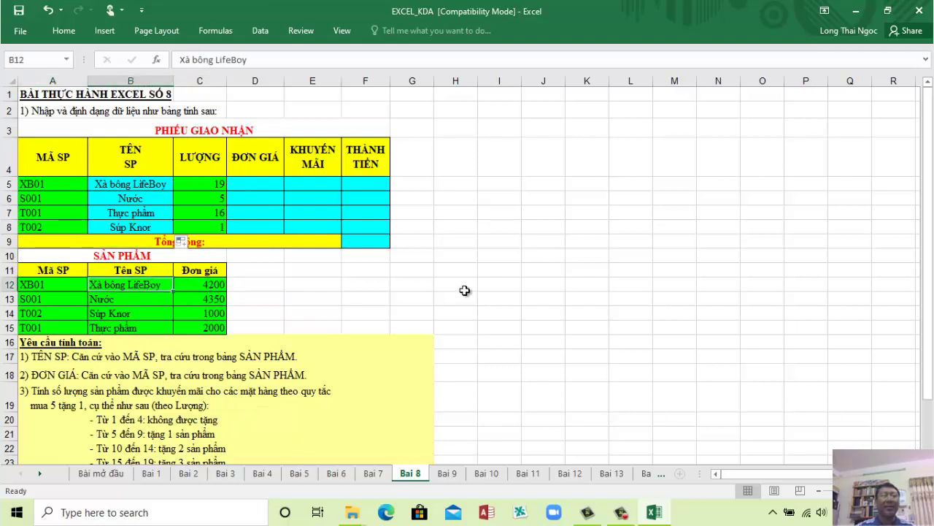
# - Try to look up the unit price in cell D5 with the formula =VLOOKUP(B5,$A$12:$C$15,3,0)
pyautogui.click(245, 187)
pyautogui.write('=')
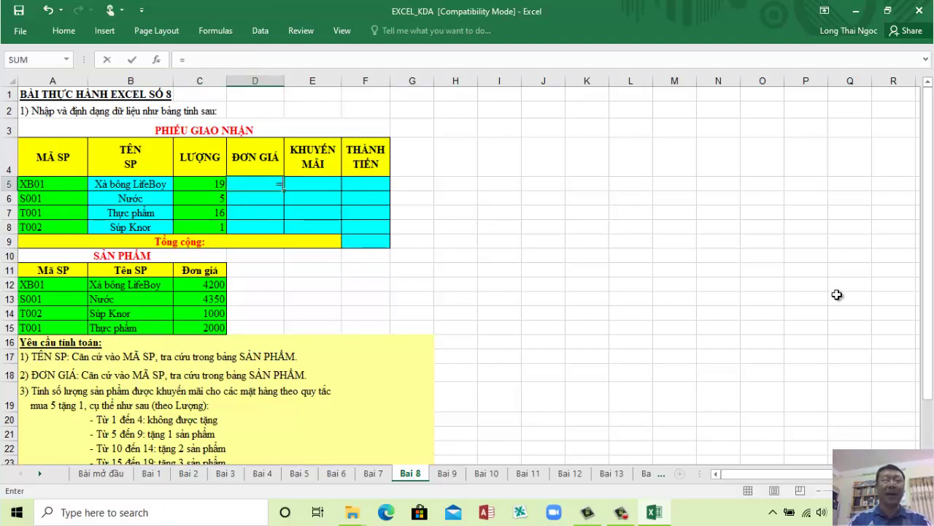
pyautogui.write('vl')
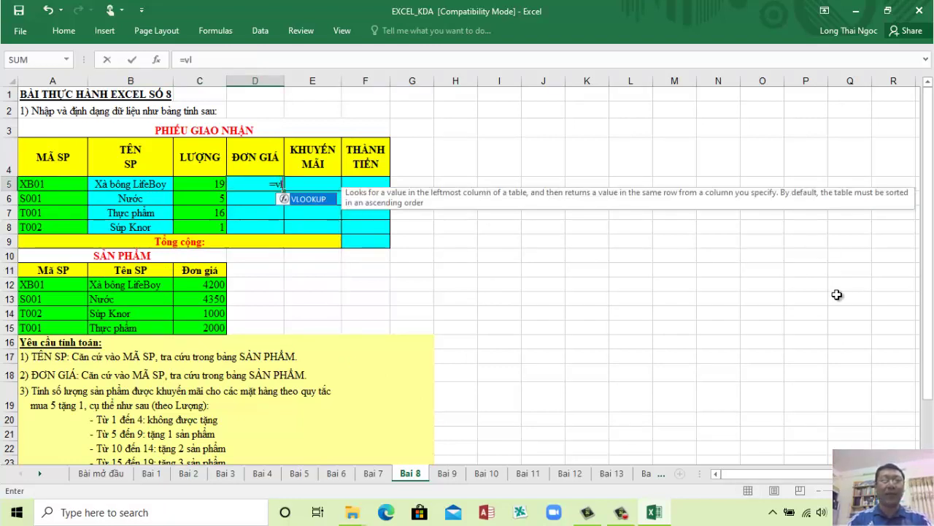
pyautogui.press('Tab')
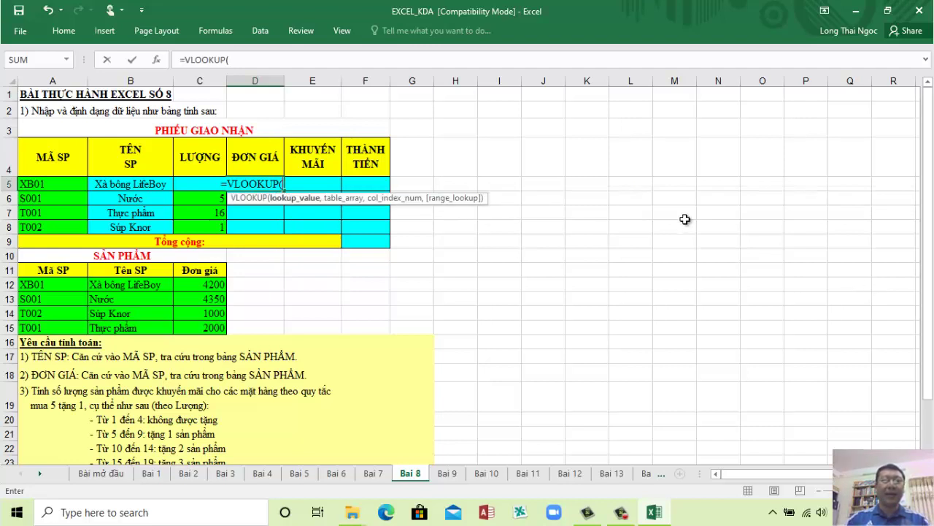
pyautogui.click(122, 187)
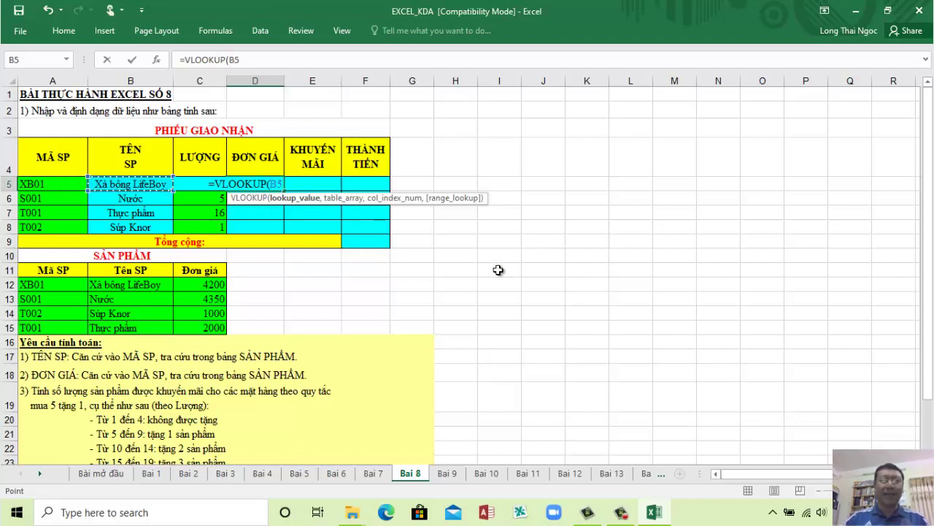
pyautogui.write(',')
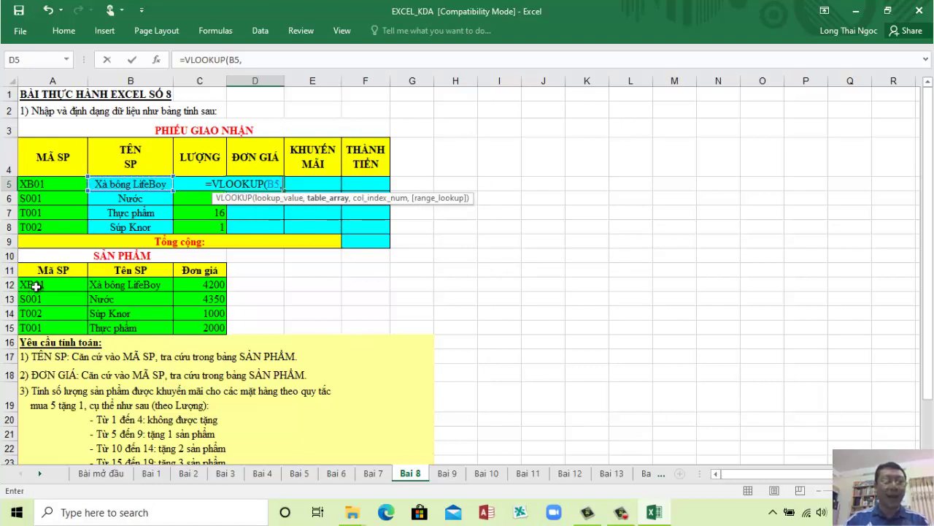
pyautogui.moveTo(37, 286); pyautogui.dragTo(197, 328)
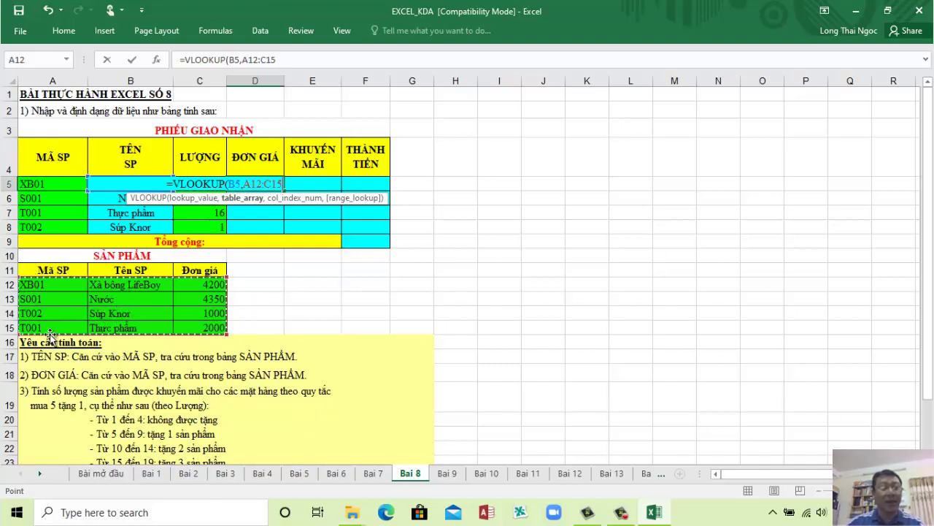
pyautogui.press('F4')
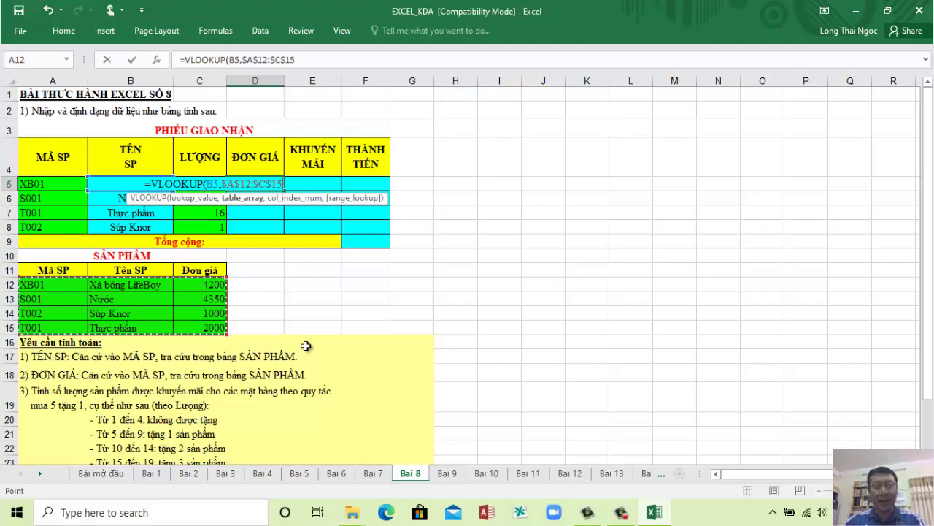
pyautogui.write(',')
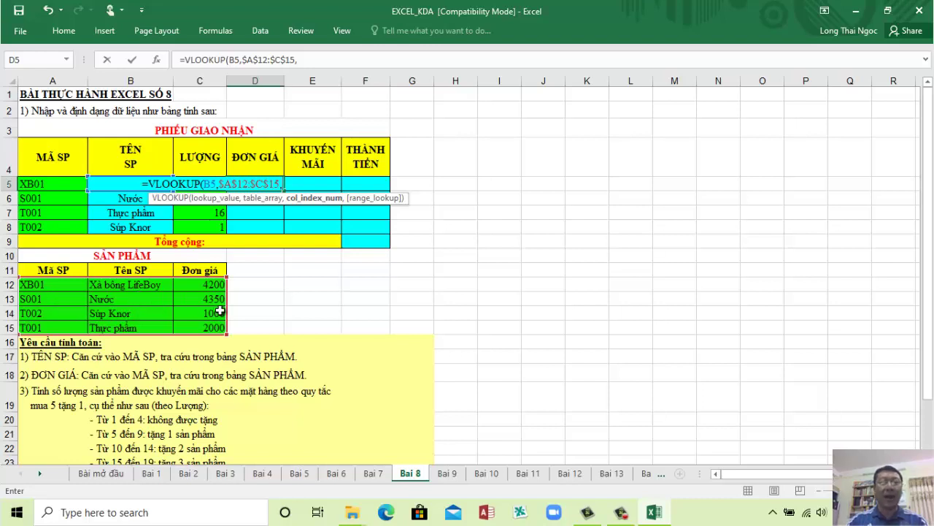
pyautogui.write('3,')
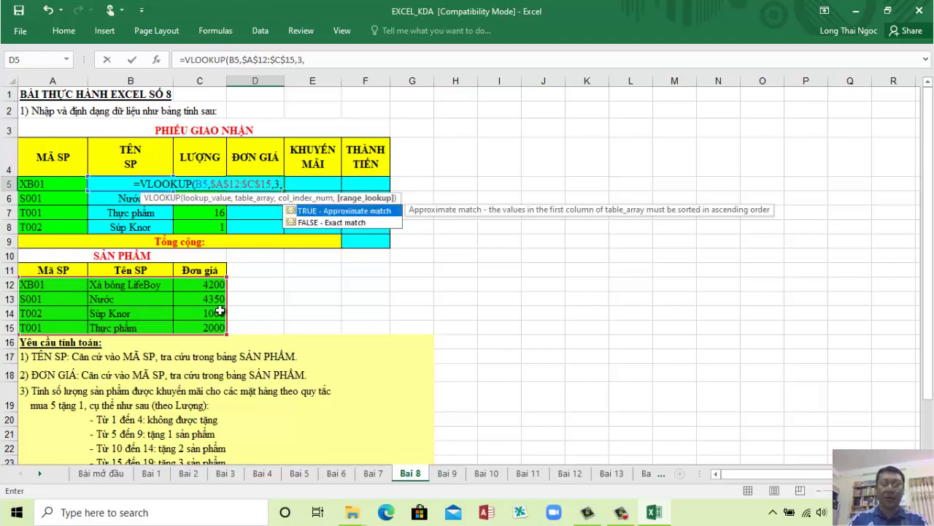
pyautogui.write('0)')
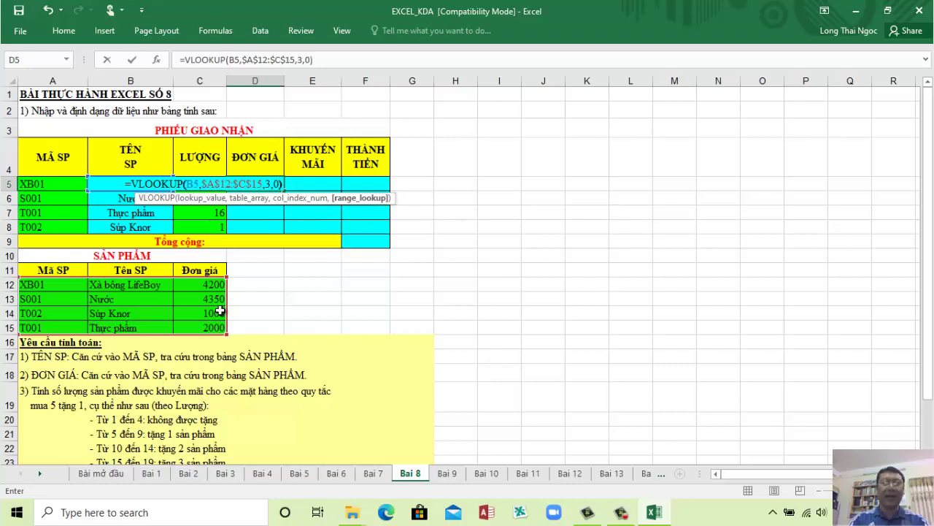
pyautogui.press('Return')
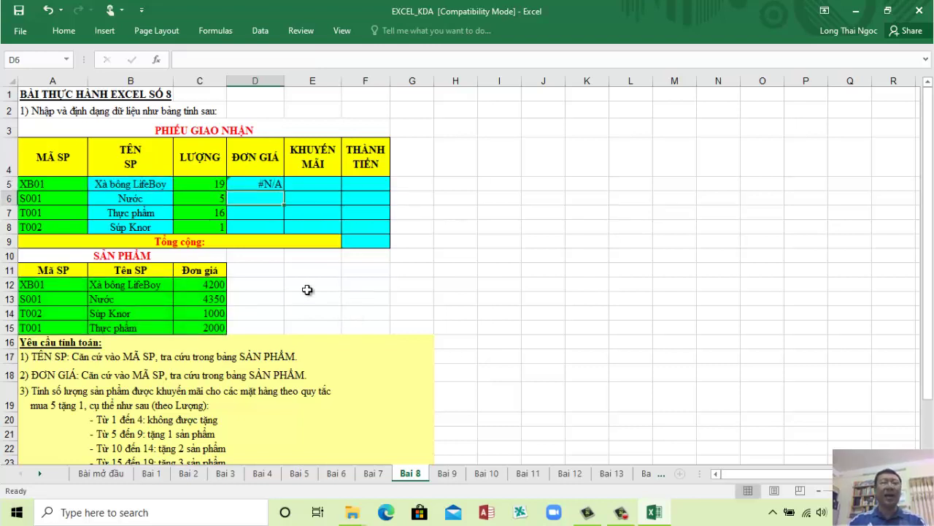
# - Rework the unit price formula in D5 to =VLOOKUP(B5,$B$12:$C$15,2,0), looking up by product name
pyautogui.click(257, 183)
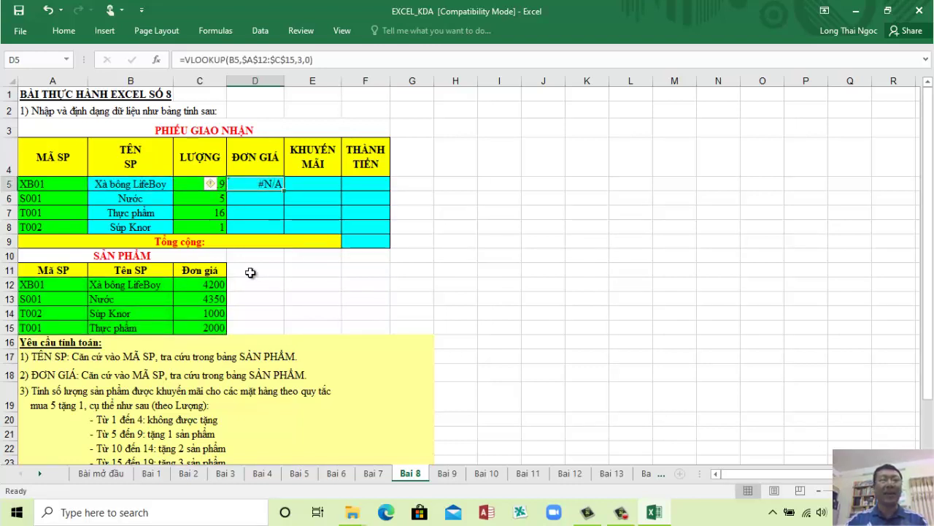
pyautogui.press('F2')
pyautogui.click(246, 60)
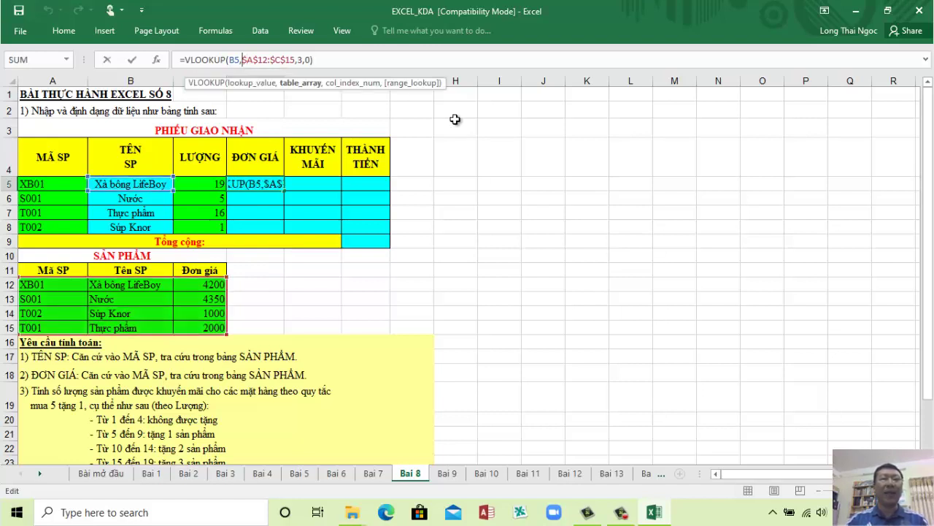
pyautogui.hotkey('shift', 'Right')
pyautogui.hotkey('shift', 'Right')
pyautogui.hotkey('shift', 'Right')
pyautogui.hotkey('shift', 'Right')
pyautogui.hotkey('shift', 'Right')
pyautogui.hotkey('shift', 'Right')
pyautogui.hotkey('shift', 'Right')
pyautogui.hotkey('shift', 'Right')
pyautogui.hotkey('shift', 'Right')
pyautogui.hotkey('shift', 'Right')
pyautogui.hotkey('shift', 'Right')
pyautogui.hotkey('shift', 'Right')
pyautogui.hotkey('shift', 'Right')
pyautogui.hotkey('shift', 'Right')
pyautogui.hotkey('shift', 'Right')
pyautogui.hotkey('shift', 'Right')
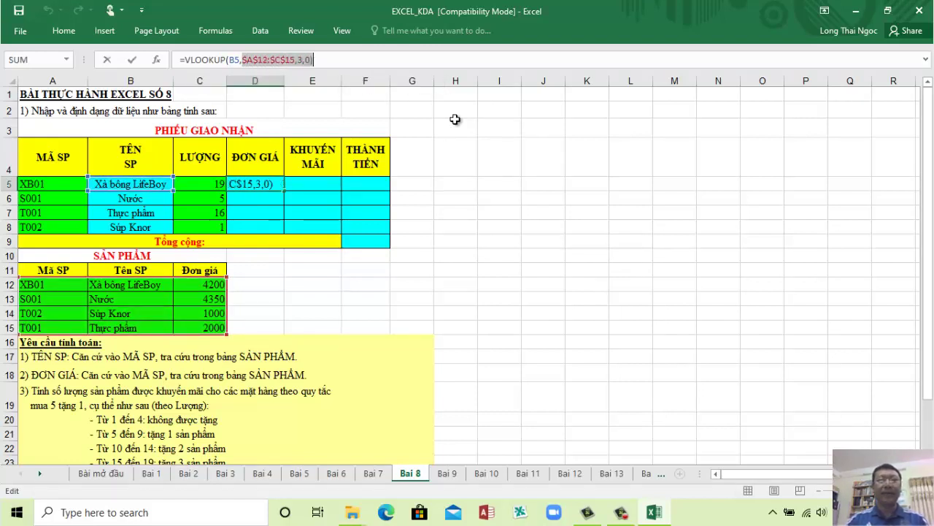
pyautogui.press('Delete')
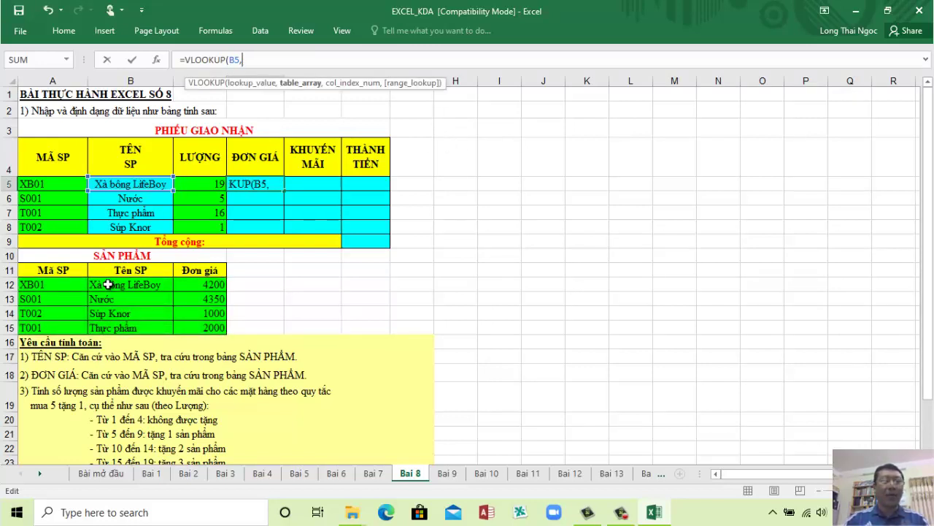
pyautogui.moveTo(108, 284); pyautogui.dragTo(201, 332)
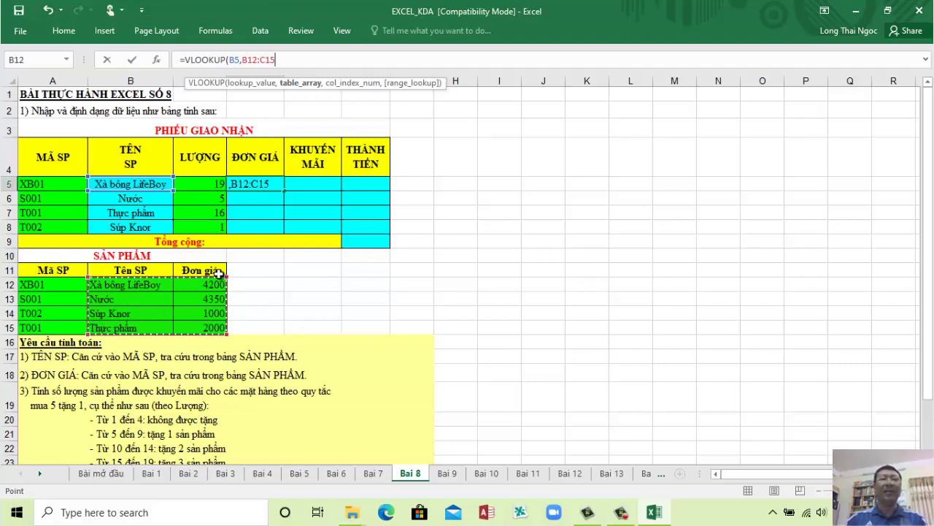
pyautogui.press('F4')
pyautogui.write(',')
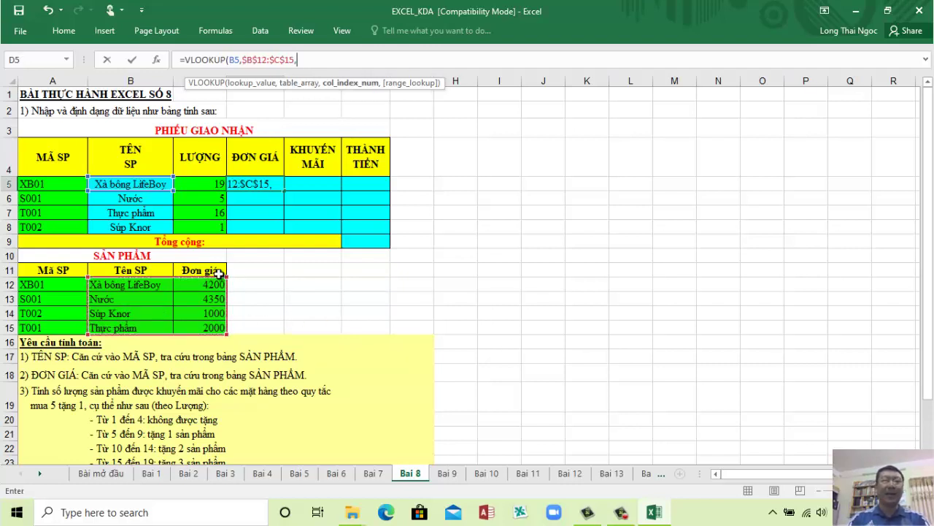
pyautogui.write('2')
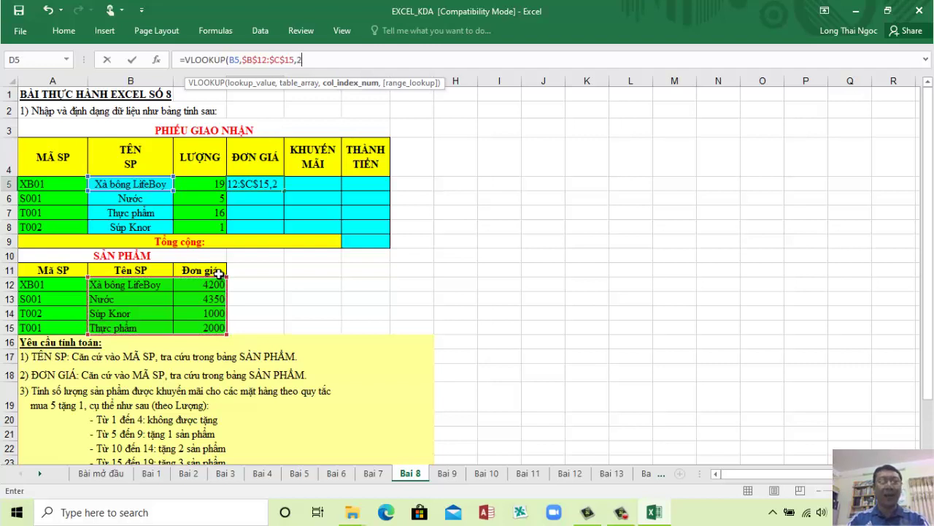
pyautogui.write(',0')
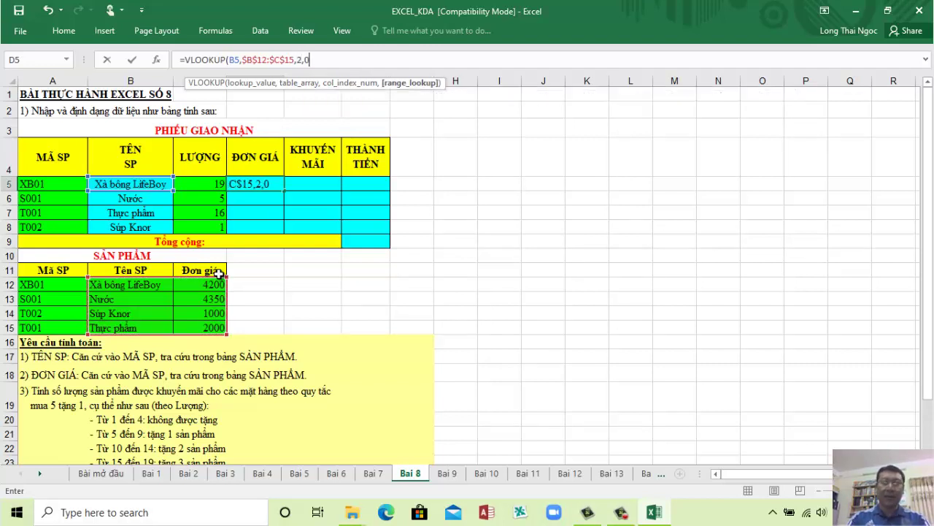
pyautogui.write(')')
pyautogui.press('Return')
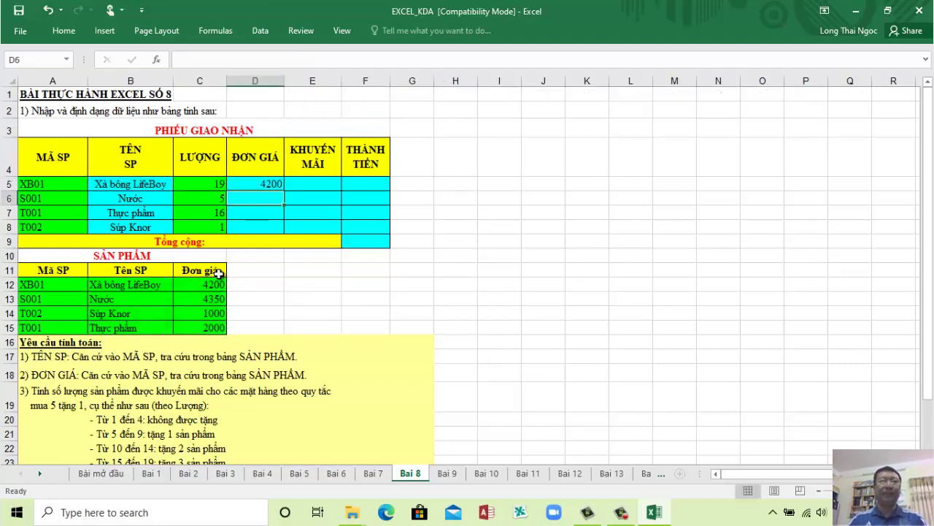
# - Copy the name-based unit price formula from D5 down through D8, and clear the contents of D5:D8
pyautogui.click(267, 182)
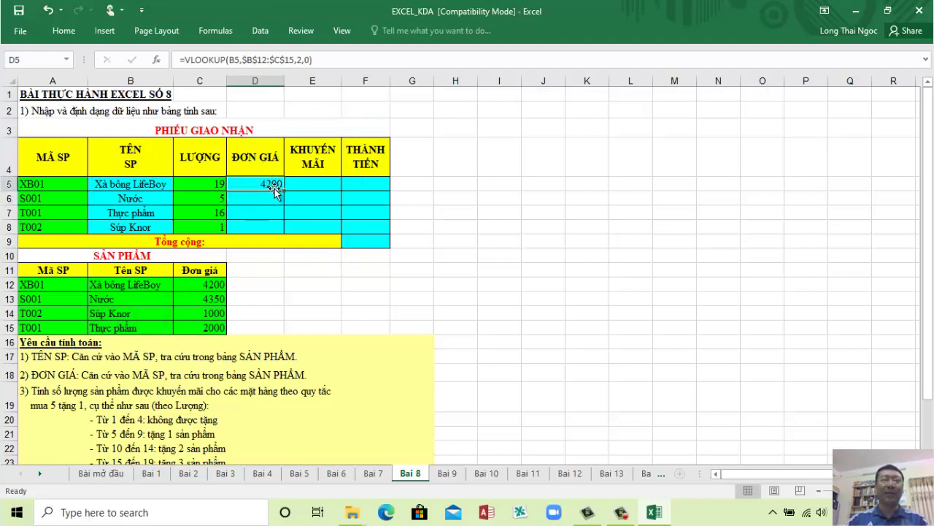
pyautogui.moveTo(283, 192); pyautogui.dragTo(315, 232)
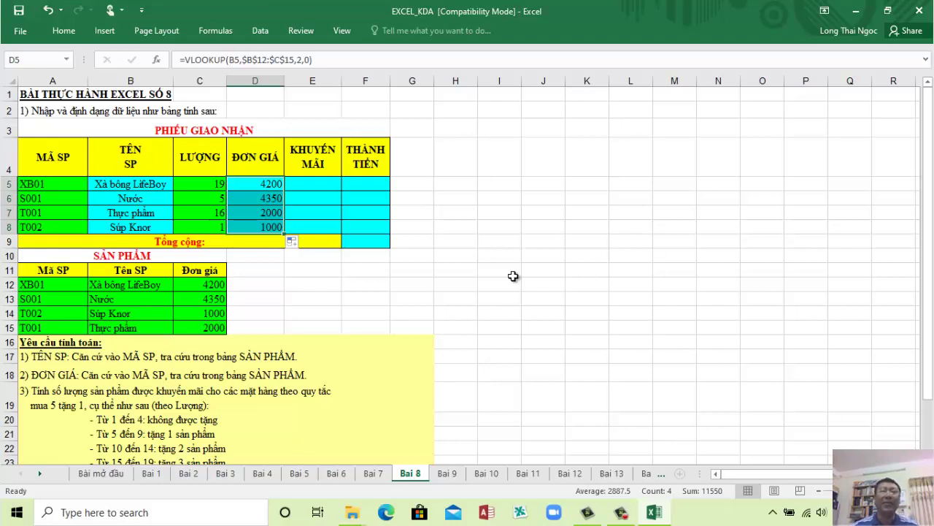
pyautogui.press('Delete')
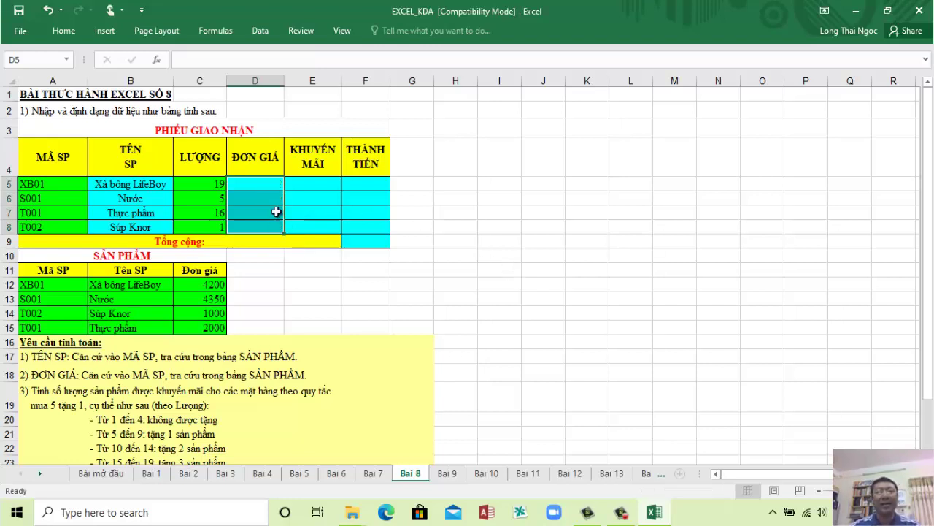
# - Enter the formula =VLOOKUP(A5,$A$12:$C$15,3,0) in cell D5 to look up the unit price by product code
pyautogui.click(276, 183)
pyautogui.write('=')
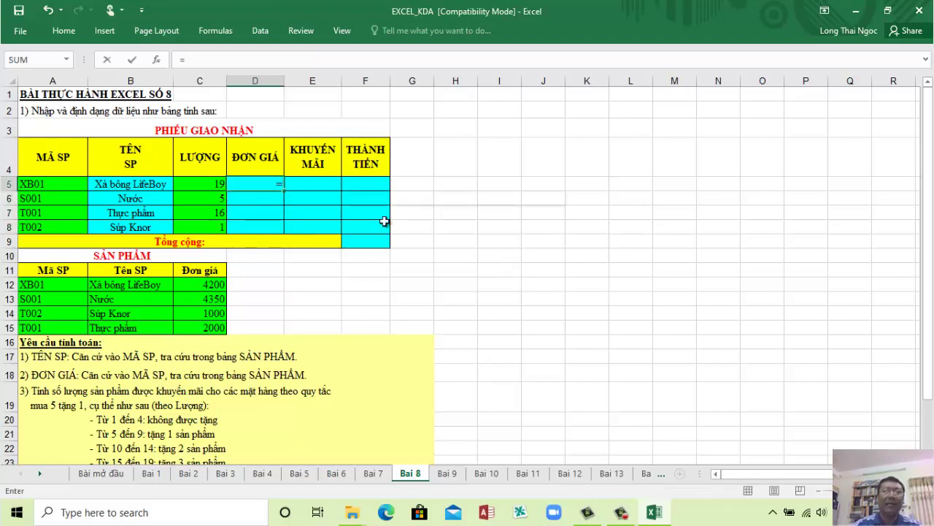
pyautogui.write('vlookup')
pyautogui.press('Tab')
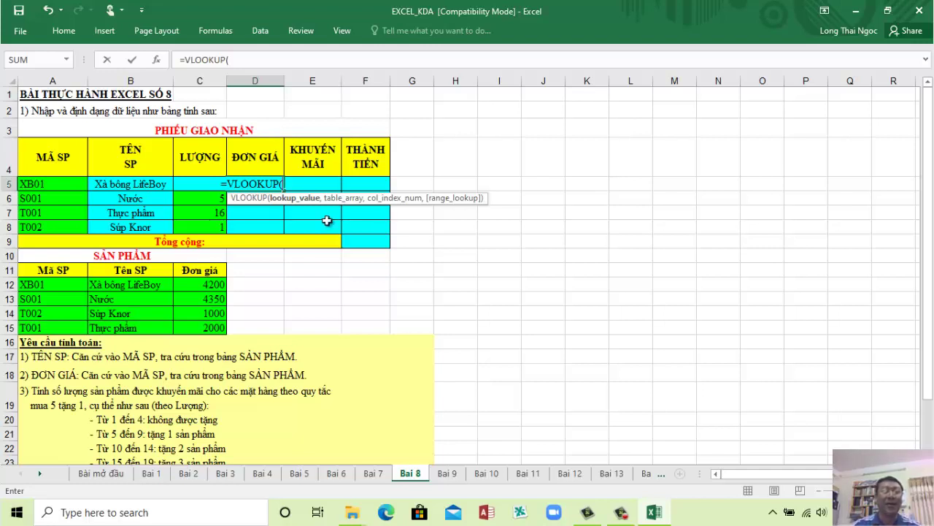
pyautogui.click(55, 184)
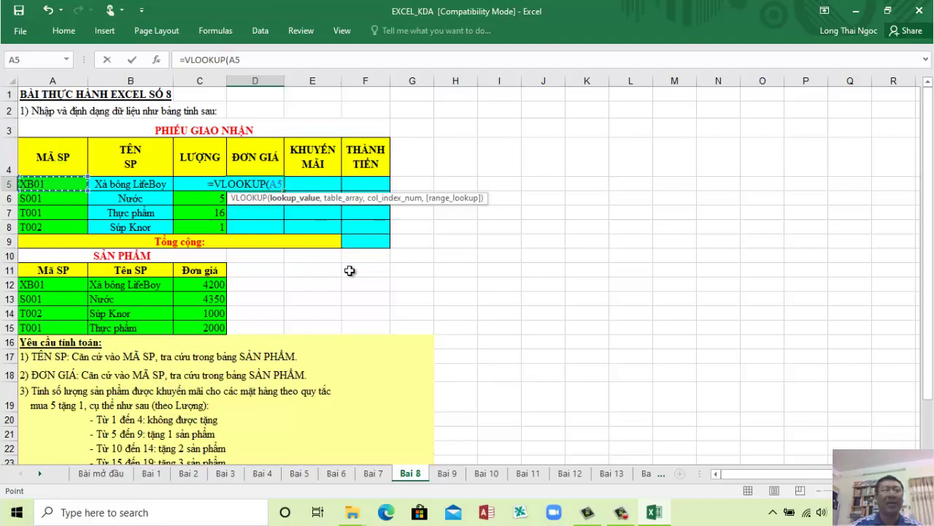
pyautogui.write(',')
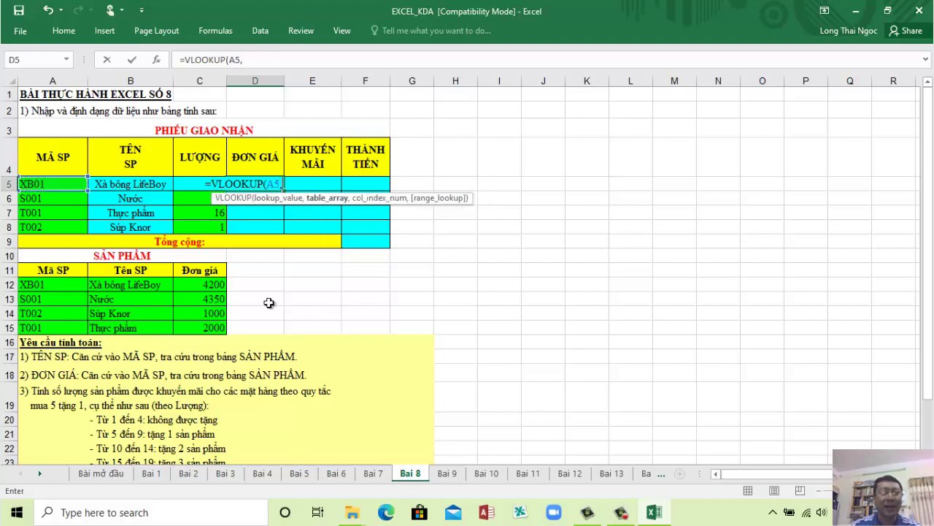
pyautogui.moveTo(38, 285); pyautogui.dragTo(196, 332)
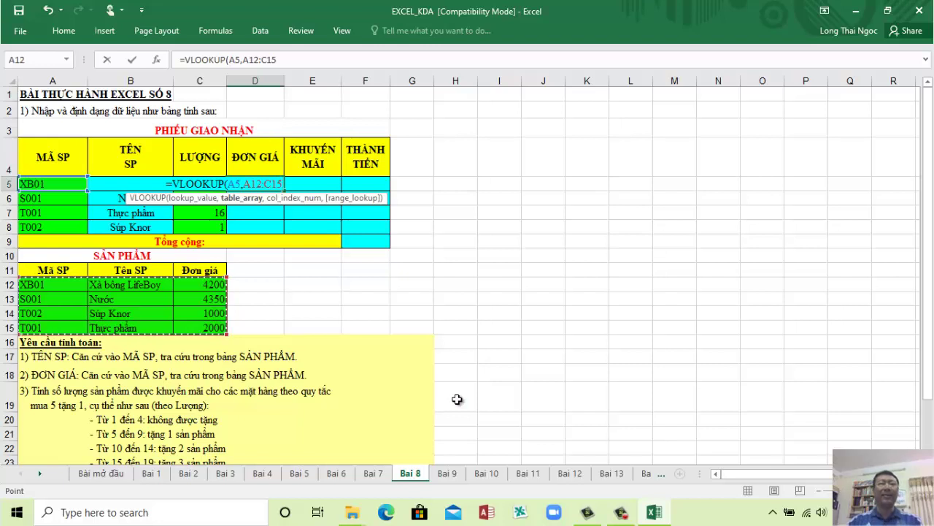
pyautogui.press('F4')
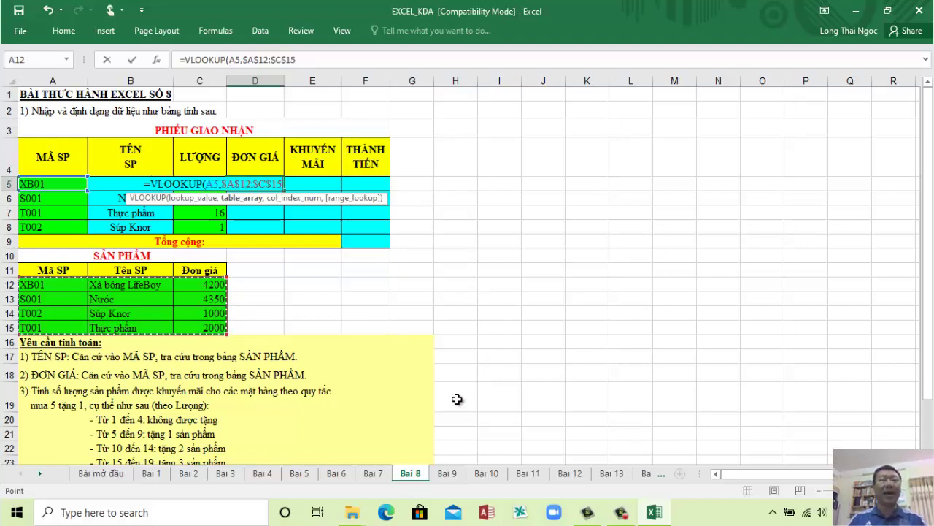
pyautogui.write(',')
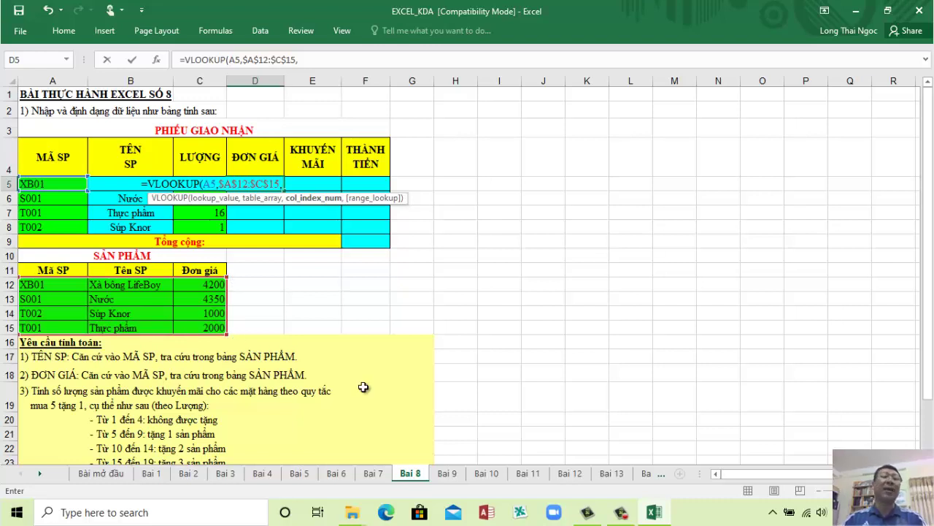
pyautogui.write('3')
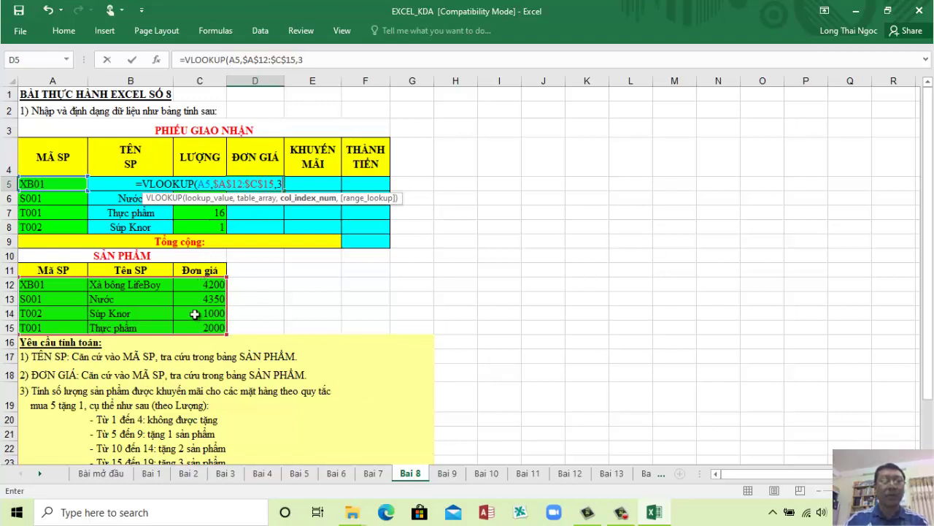
pyautogui.write(',0')
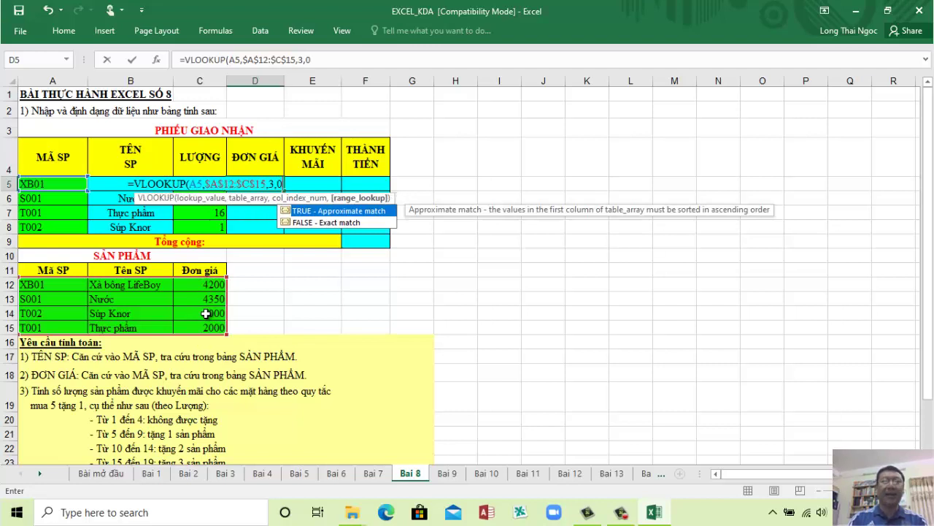
pyautogui.write(')')
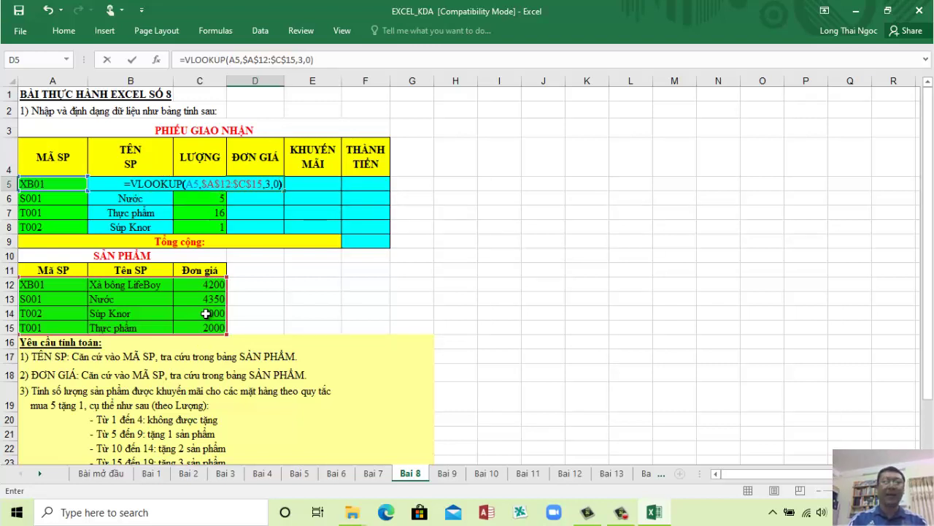
pyautogui.press('Return')
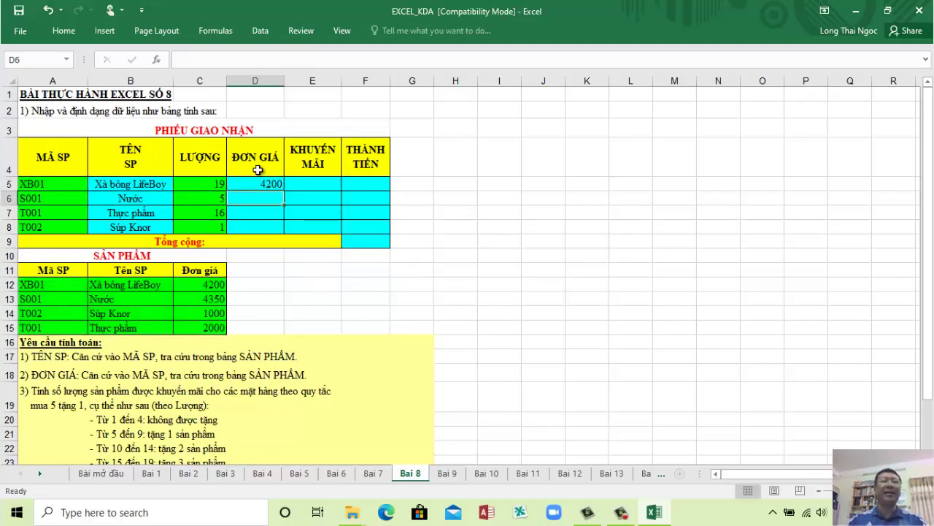
pyautogui.click(271, 186)
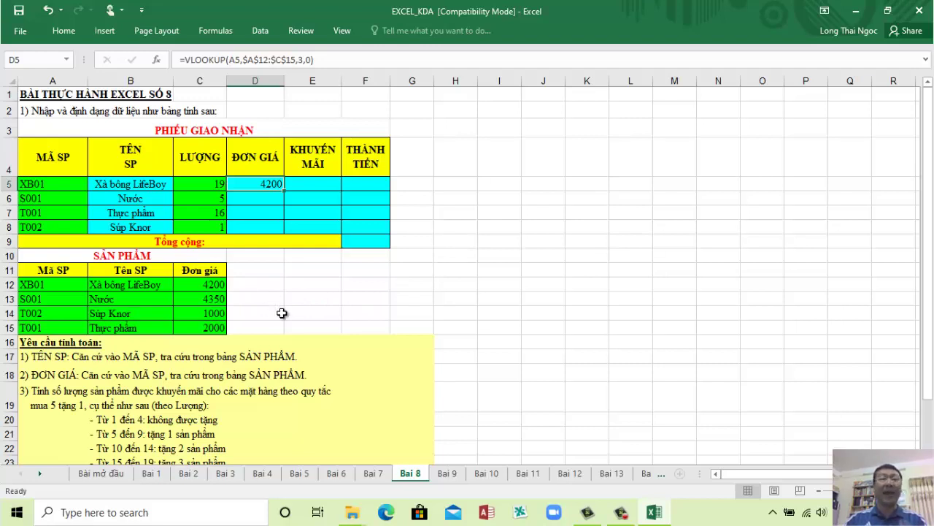
# - Copy the code-based unit price formula from D5 down through D8 in the ĐƠN GIÁ column
pyautogui.click(286, 189)
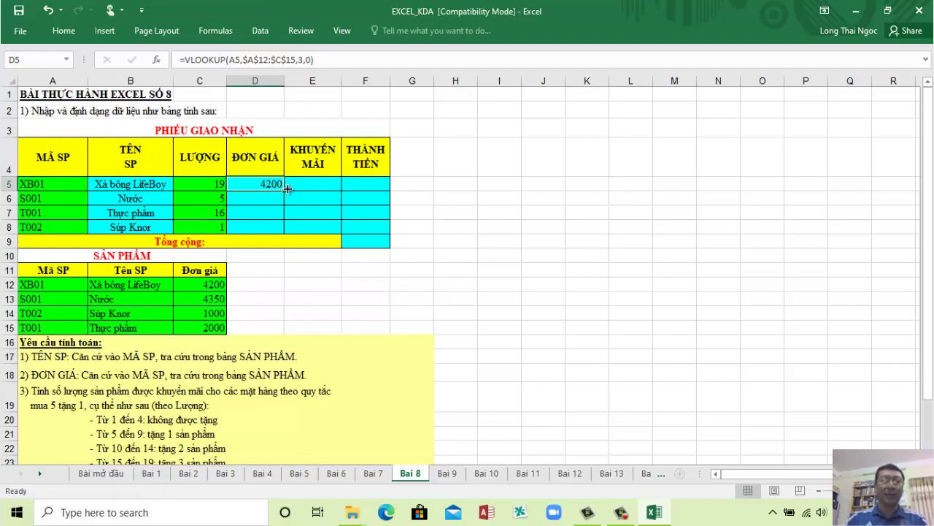
pyautogui.moveTo(285, 189); pyautogui.dragTo(288, 232)
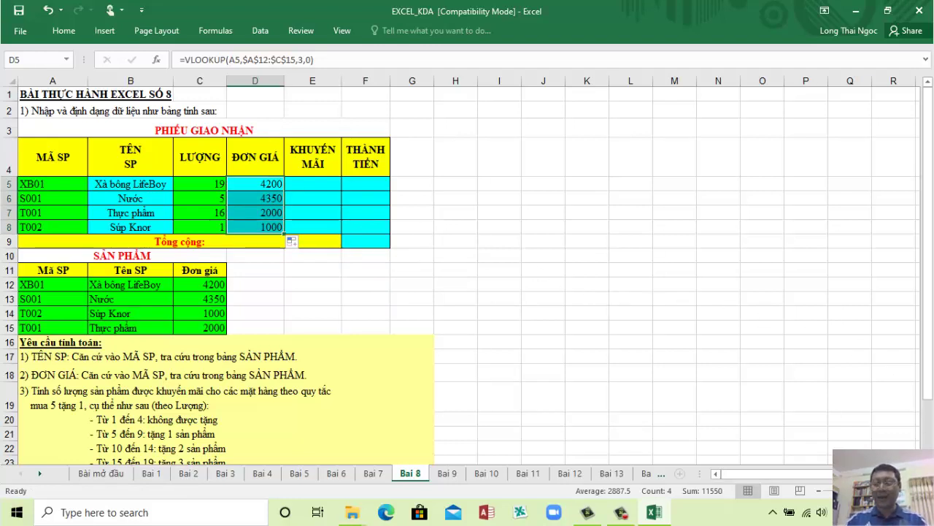
pyautogui.scroll(-1, 468, 276)
pyautogui.scroll(-1, 467, 276)
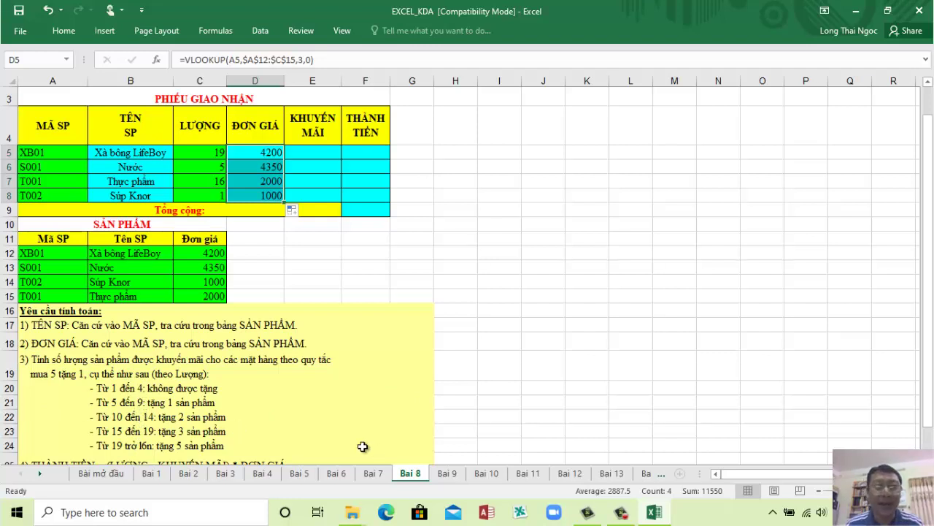
pyautogui.click(675, 341)
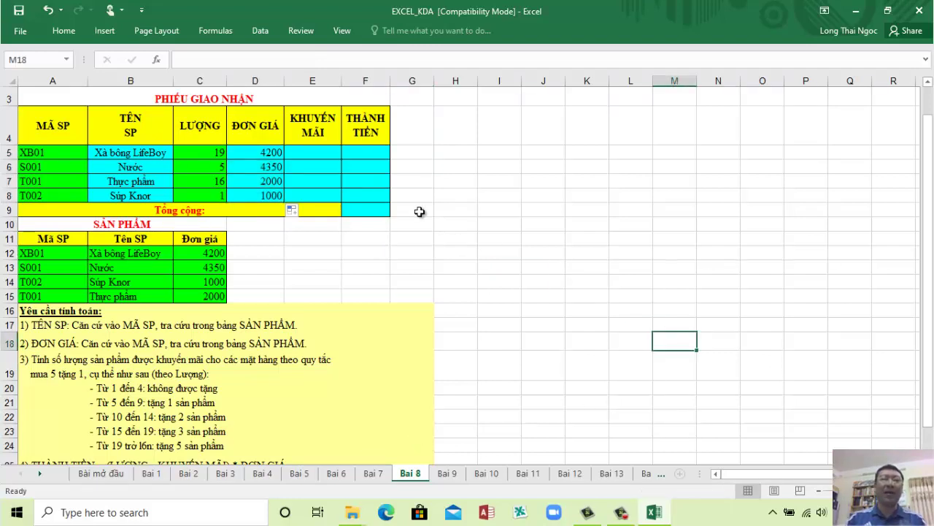
# - Start an IF formula in KHUYẾN MÃI cell E5 that returns 0 when the quantity meets C5<=4
pyautogui.click(314, 153)
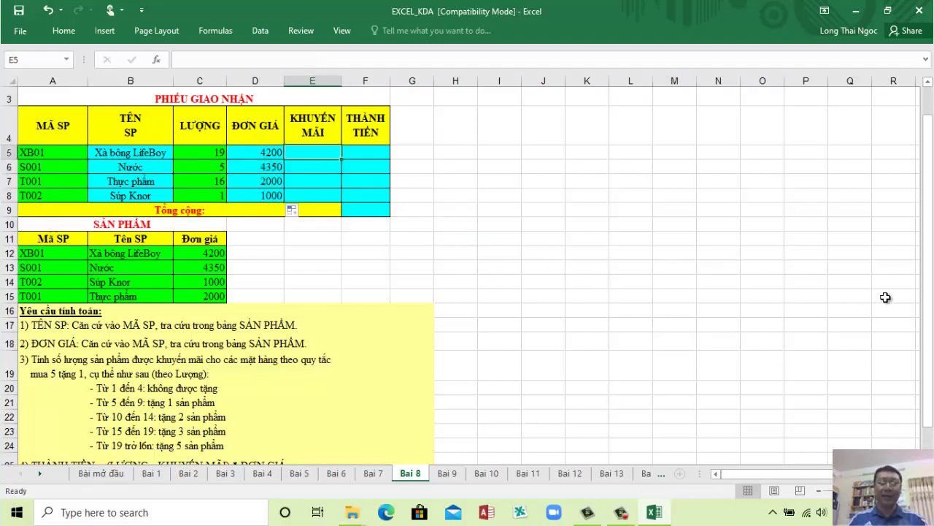
pyautogui.write('if')
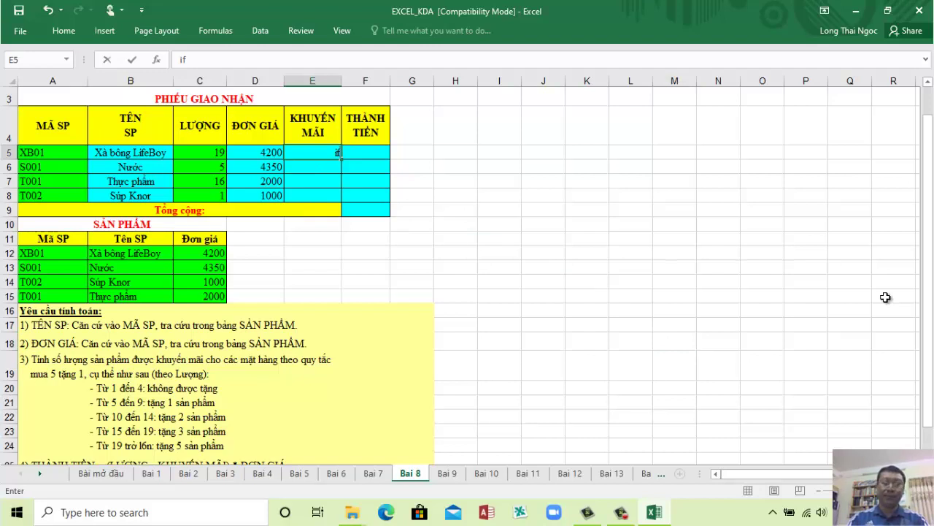
pyautogui.press('BackSpace')
pyautogui.press('BackSpace')
pyautogui.write('=')
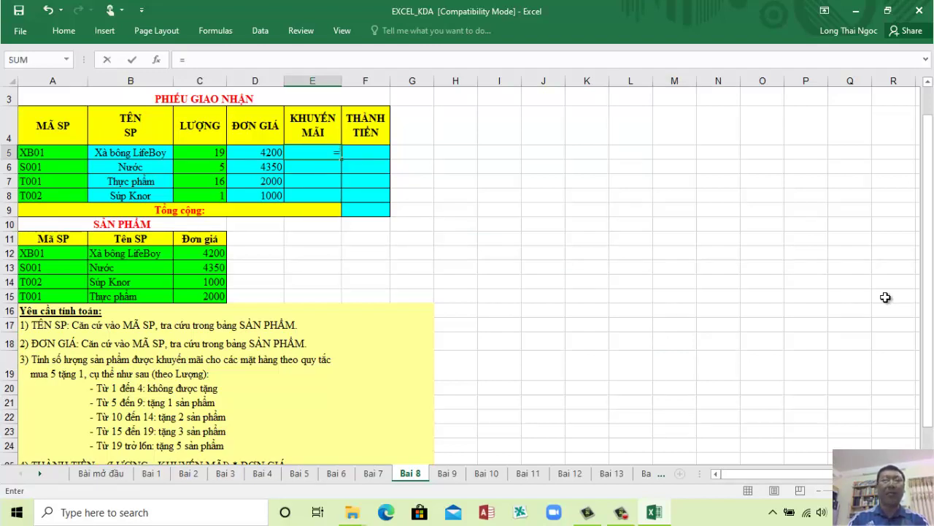
pyautogui.write('if(')
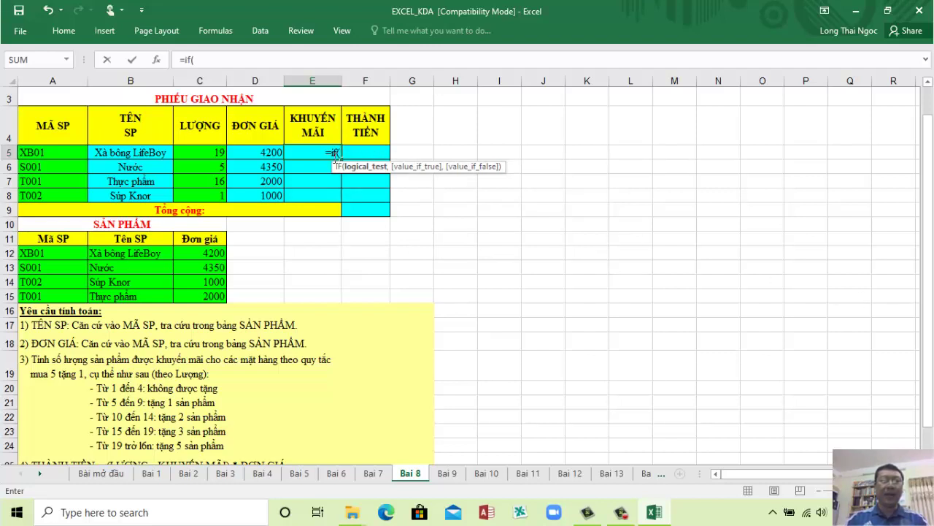
pyautogui.click(210, 154)
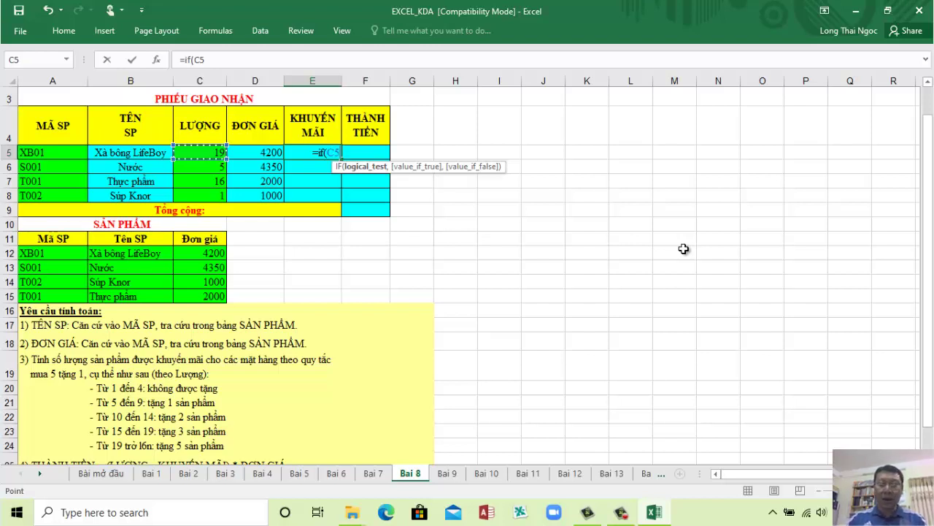
pyautogui.write('<=4')
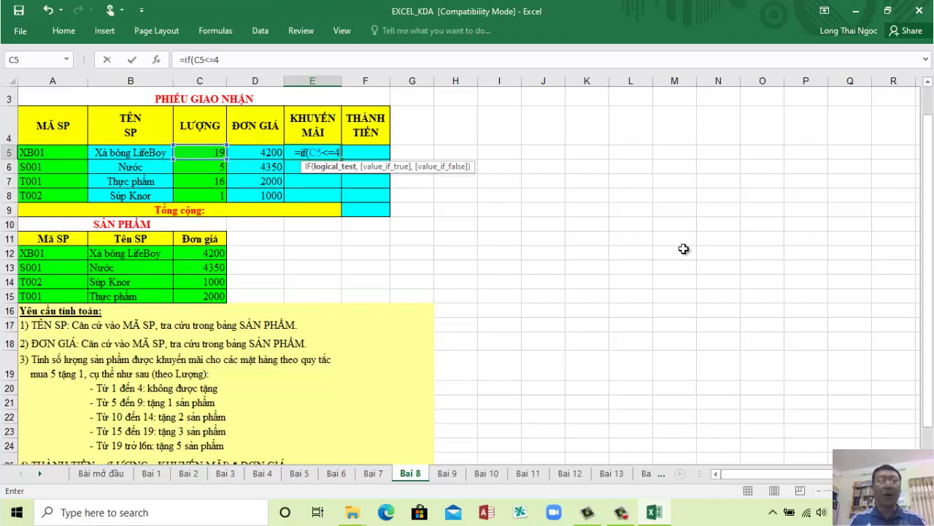
pyautogui.write(',')
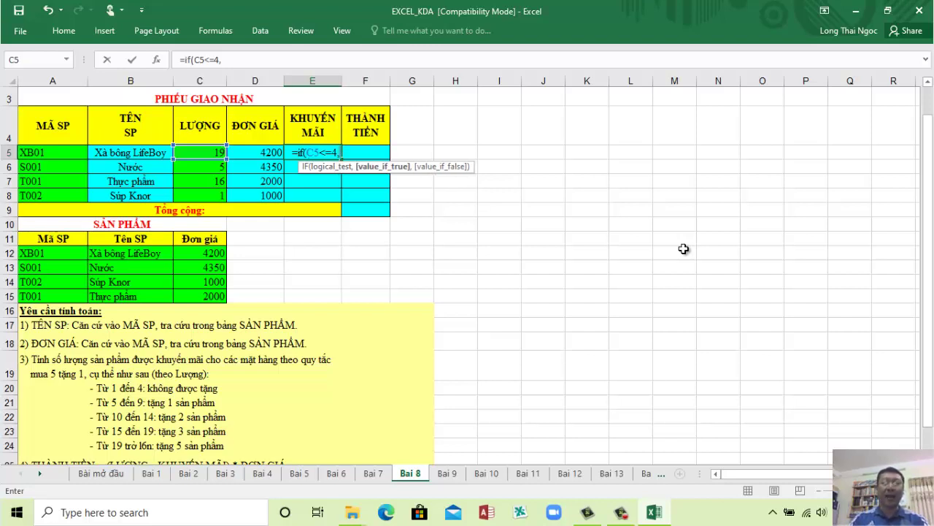
pyautogui.write('0')
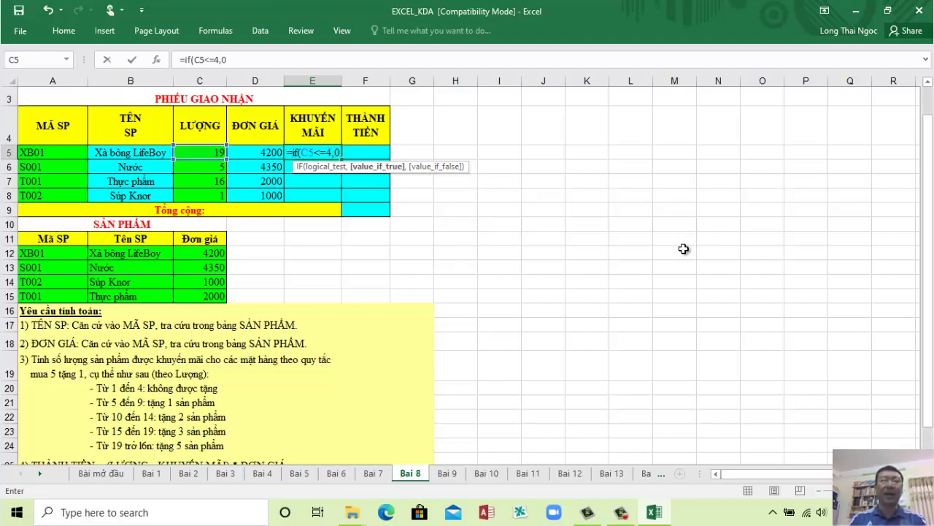
pyautogui.write(',')
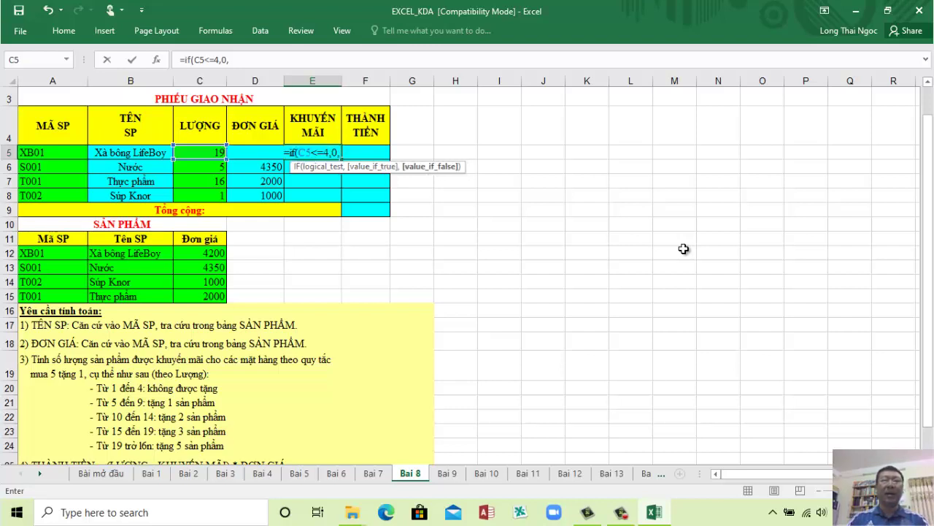
# - Nest a second IF in the E5 formula as the false result, returning 1 when D5<=9
pyautogui.write('if')
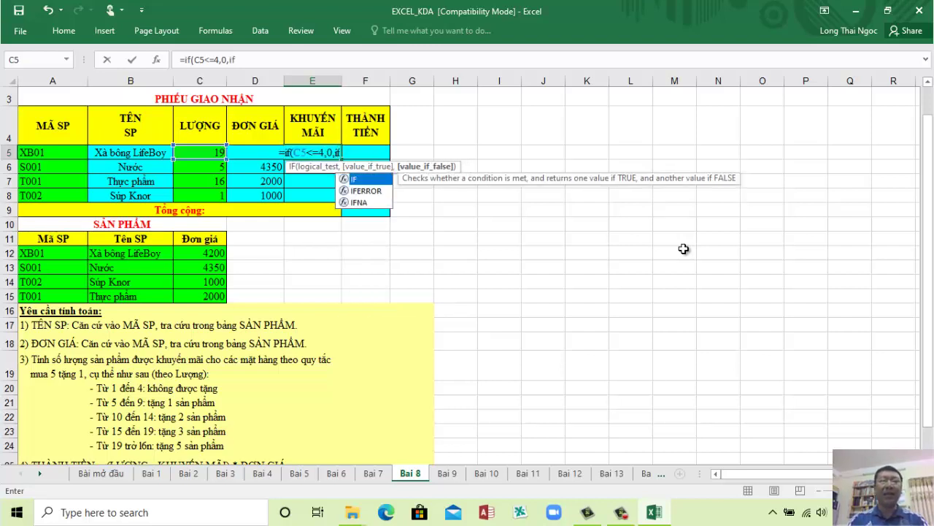
pyautogui.write('(')
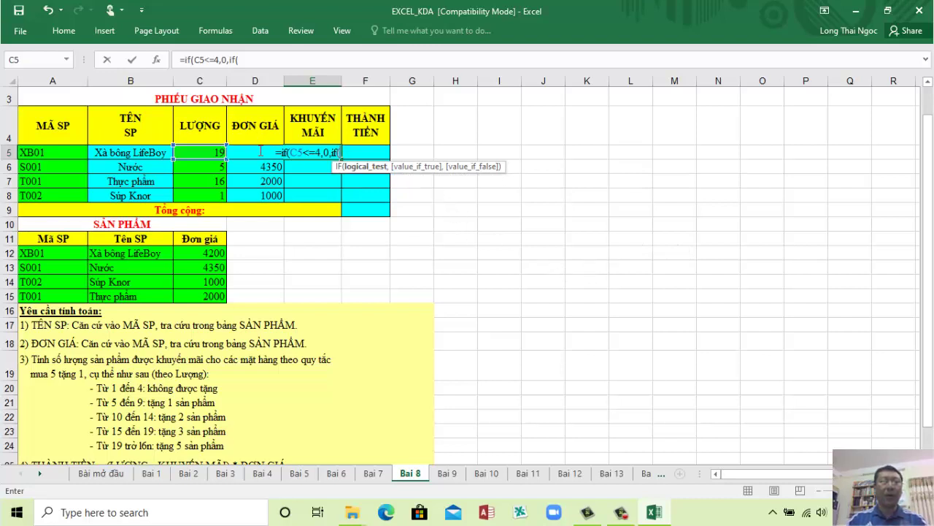
pyautogui.write('D')
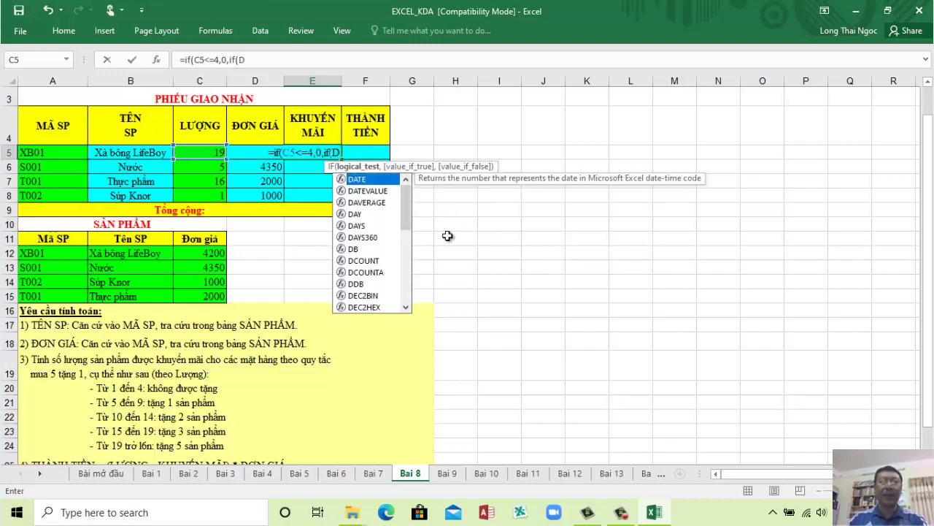
pyautogui.write('5')
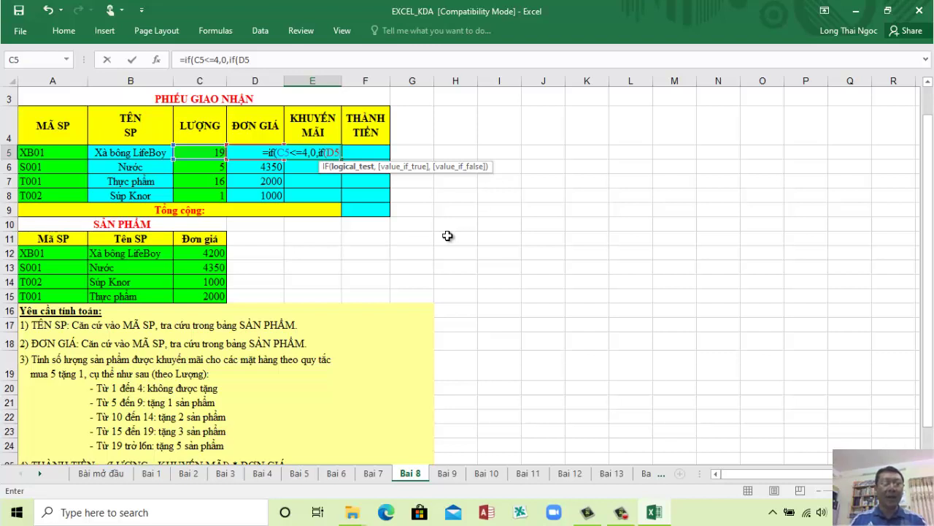
pyautogui.write('<')
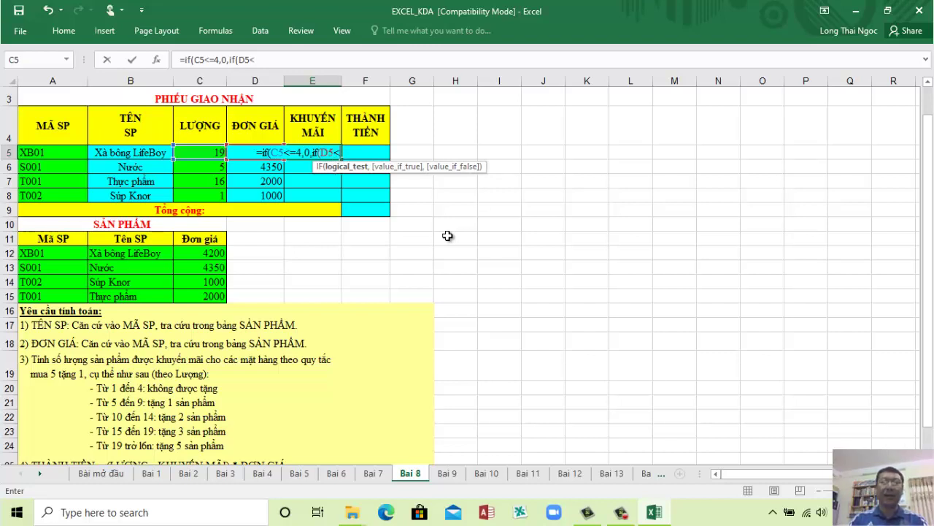
pyautogui.write('=9')
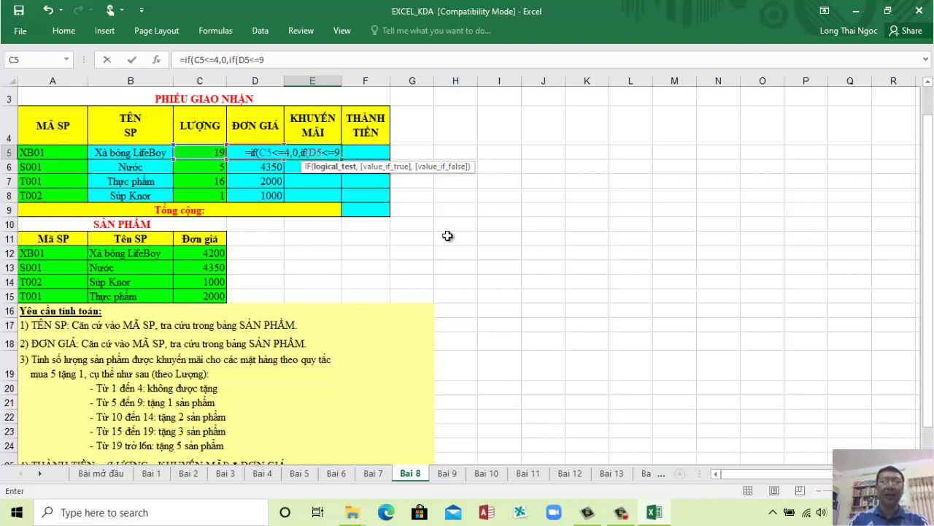
pyautogui.write(',')
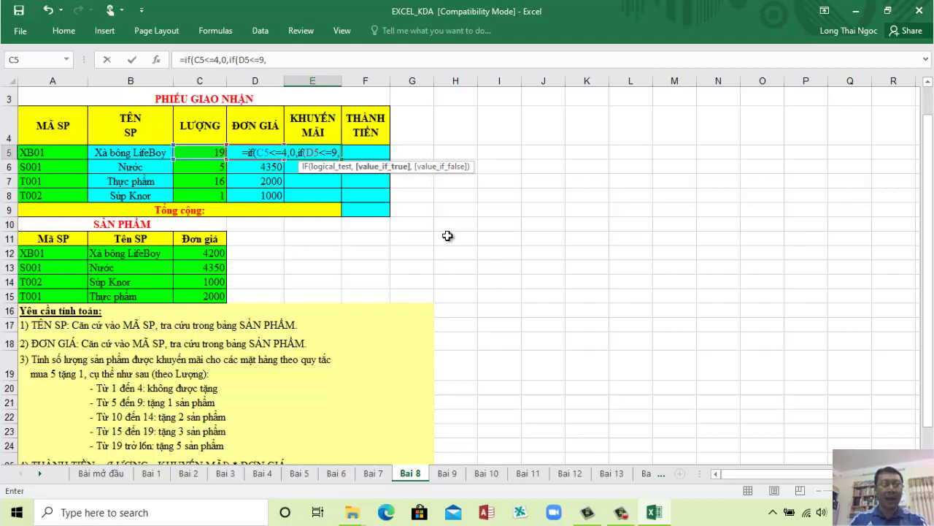
pyautogui.write('1,')
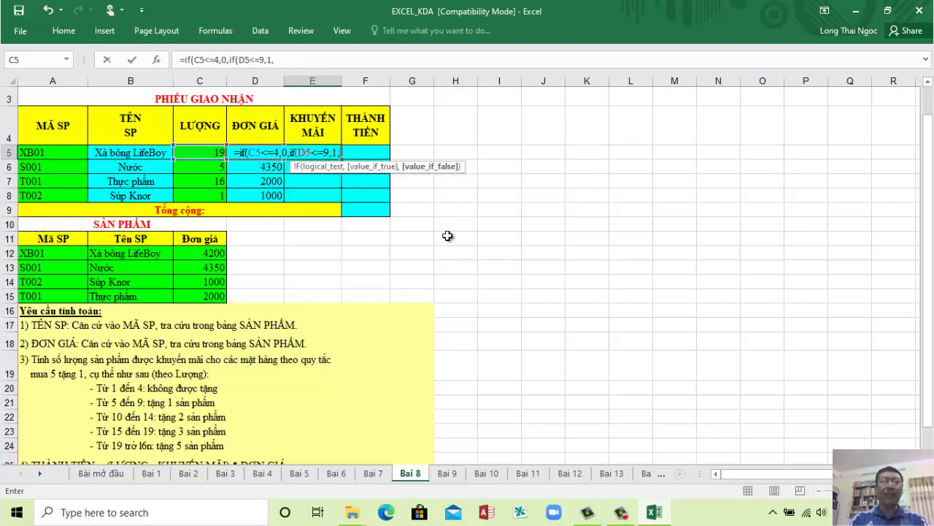
# - Nest a third IF in the E5 formula, returning 2 when D5<=14
pyautogui.write('if(D')
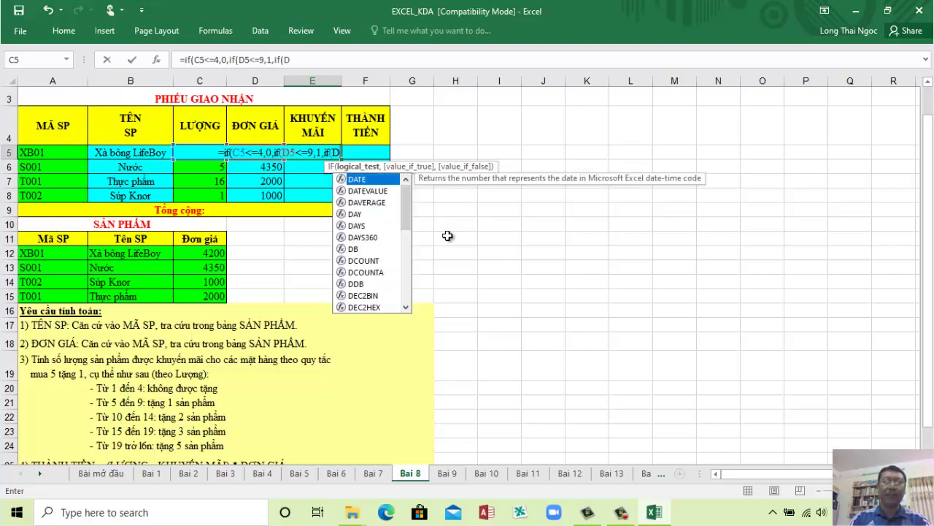
pyautogui.write('5<')
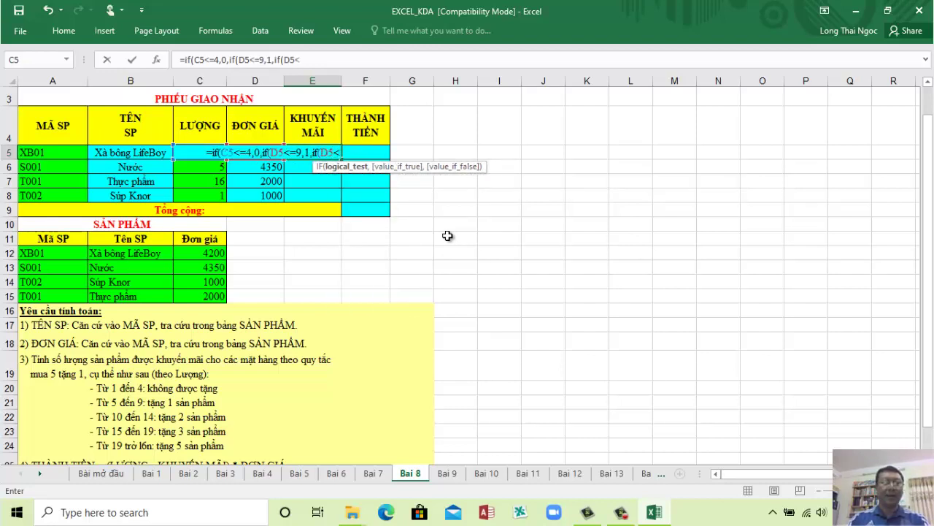
pyautogui.write('=')
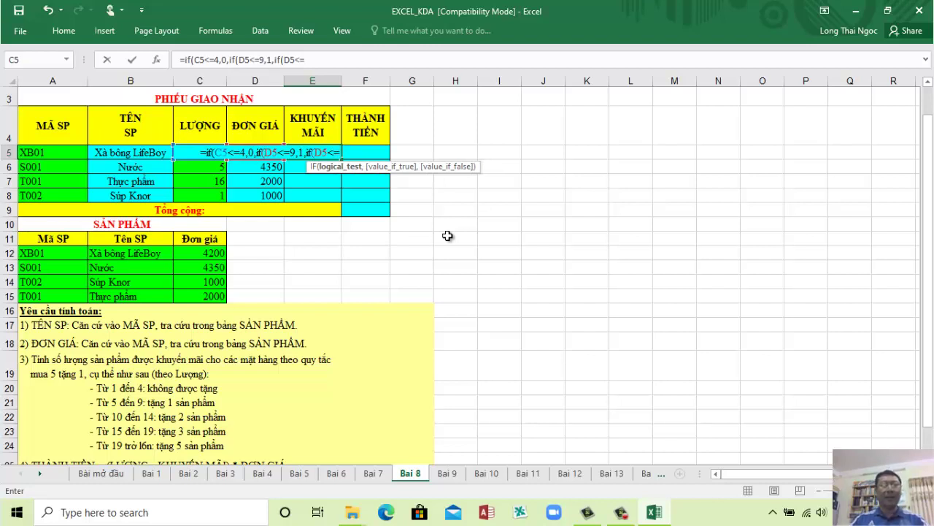
pyautogui.write('14')
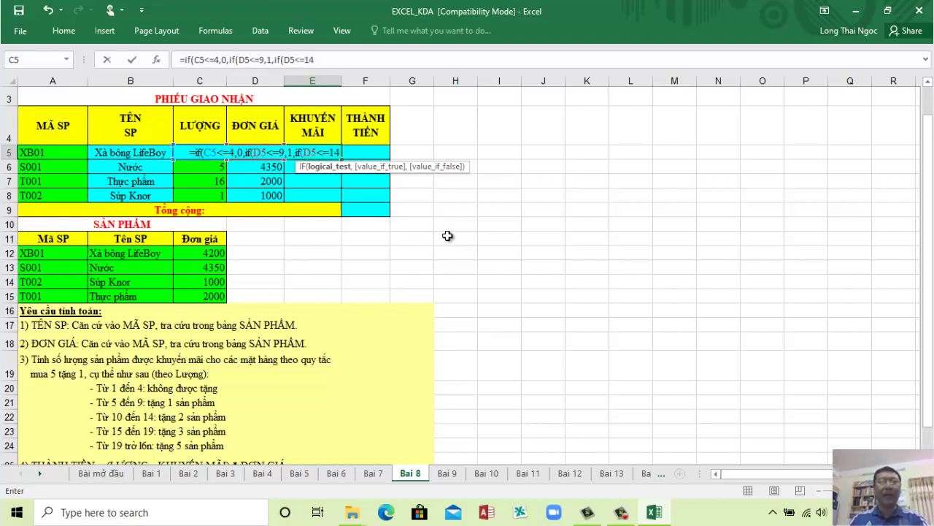
pyautogui.write(',2')
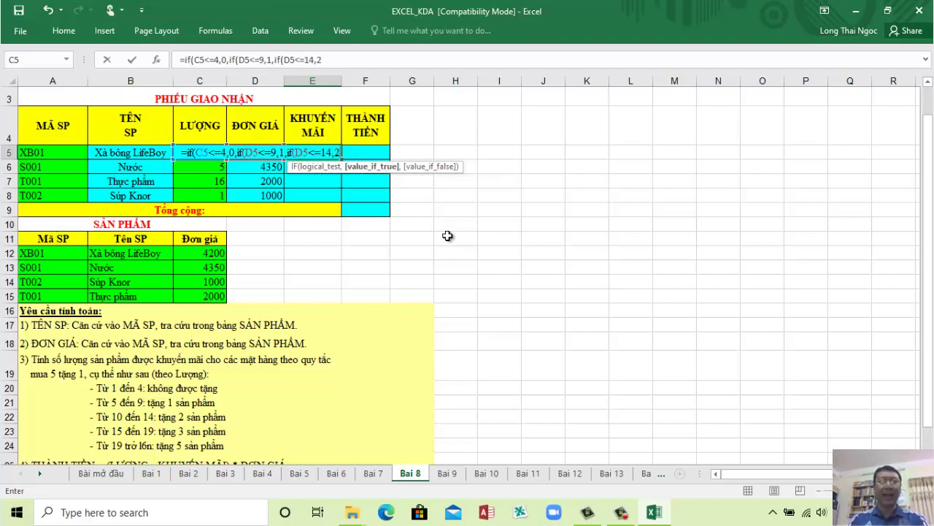
# - Nest a fourth IF in the E5 formula as the false result, returning 3 when D5<=19
pyautogui.write(',if')
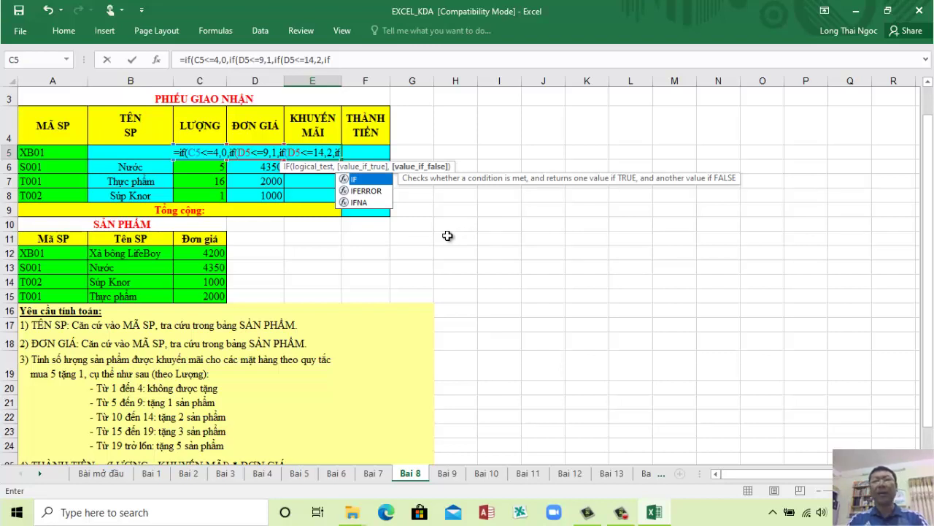
pyautogui.write('(D5')
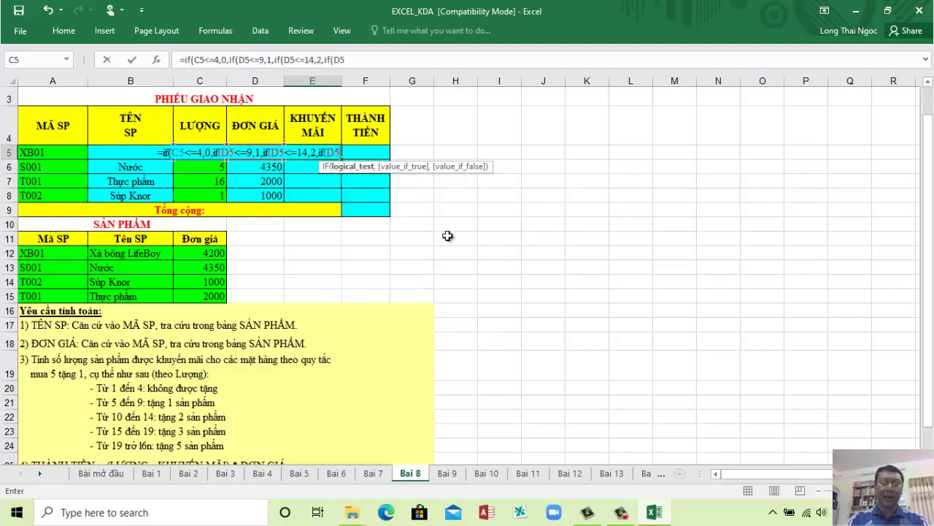
pyautogui.write('<=')
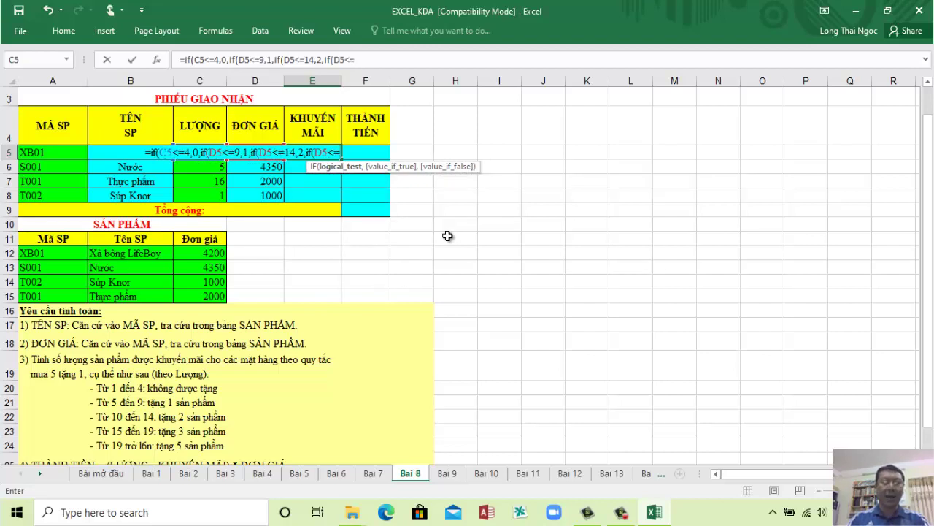
pyautogui.write('1')
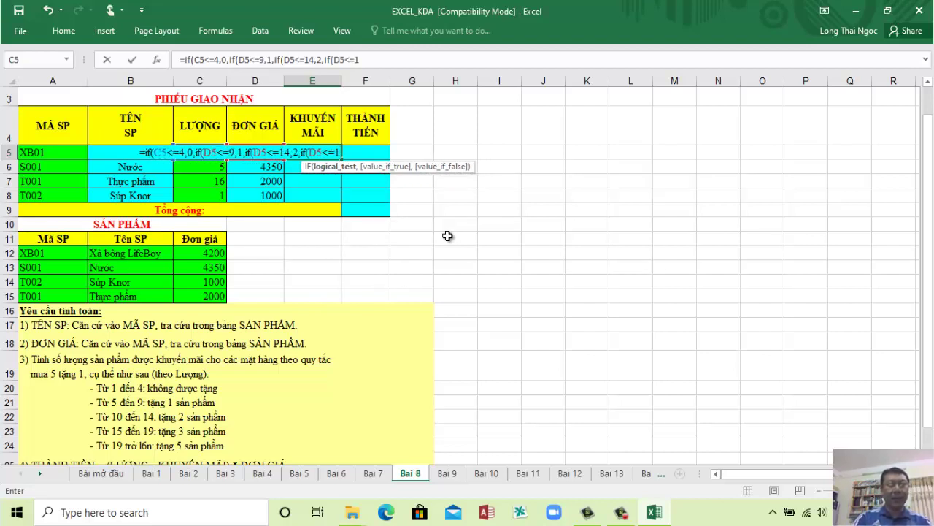
pyautogui.write('9')
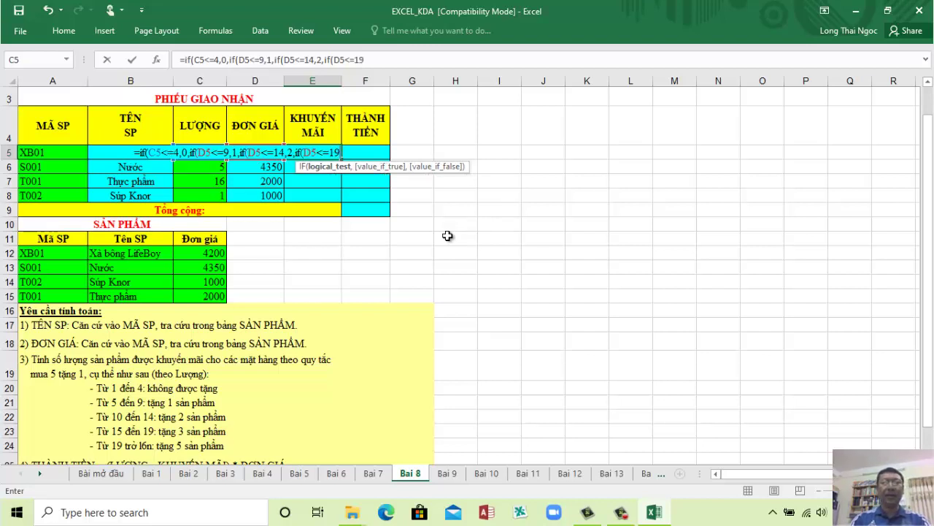
pyautogui.write(',')
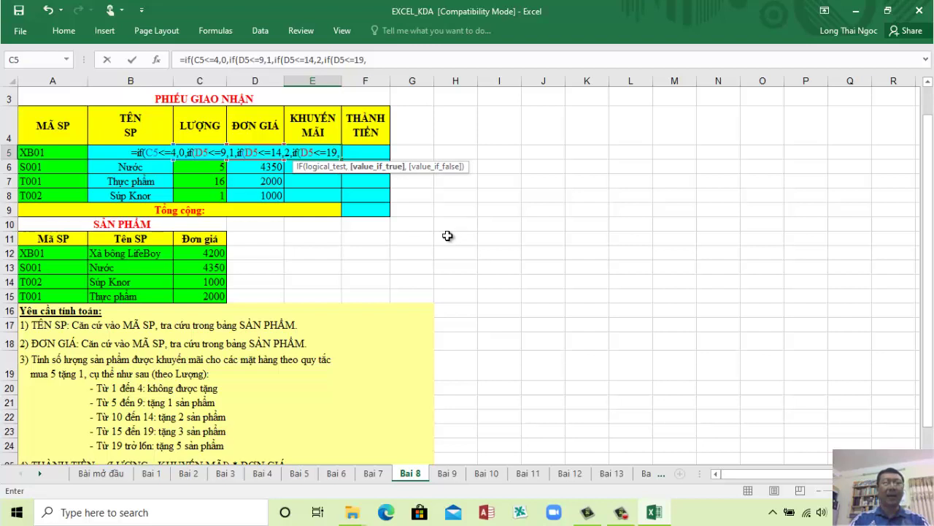
pyautogui.write('3')
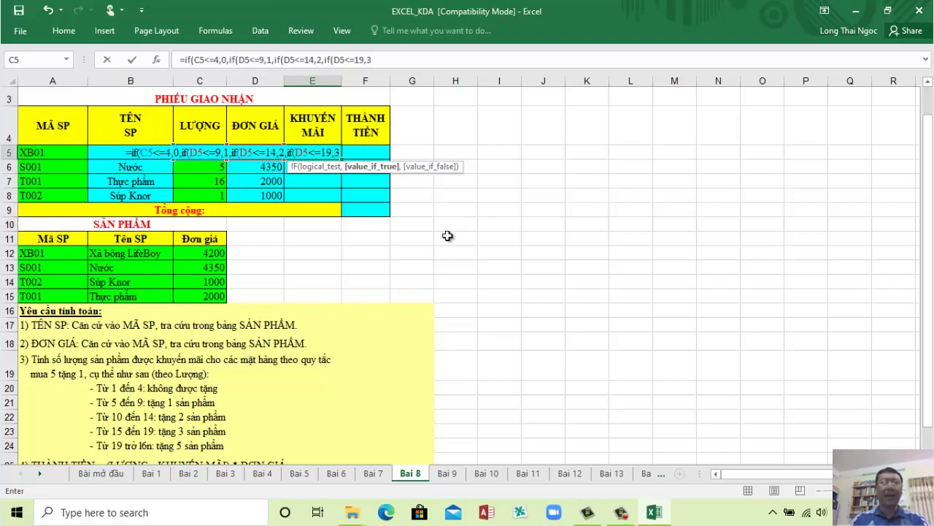
# - Complete the KHUYẾN MÃI formula in E5 with 5 as the final false result and copy it down through E8
pyautogui.write(',')
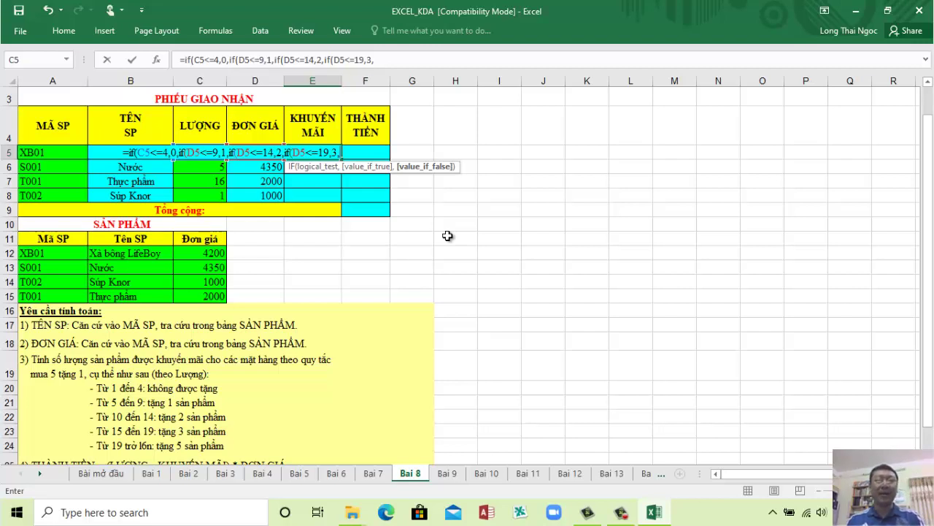
pyautogui.write('5')
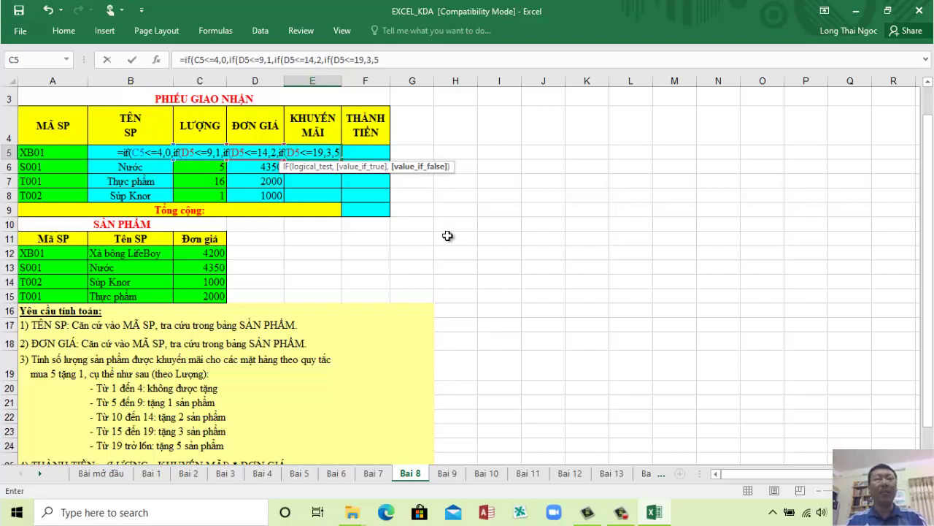
pyautogui.write(')))')
pyautogui.press('Return')
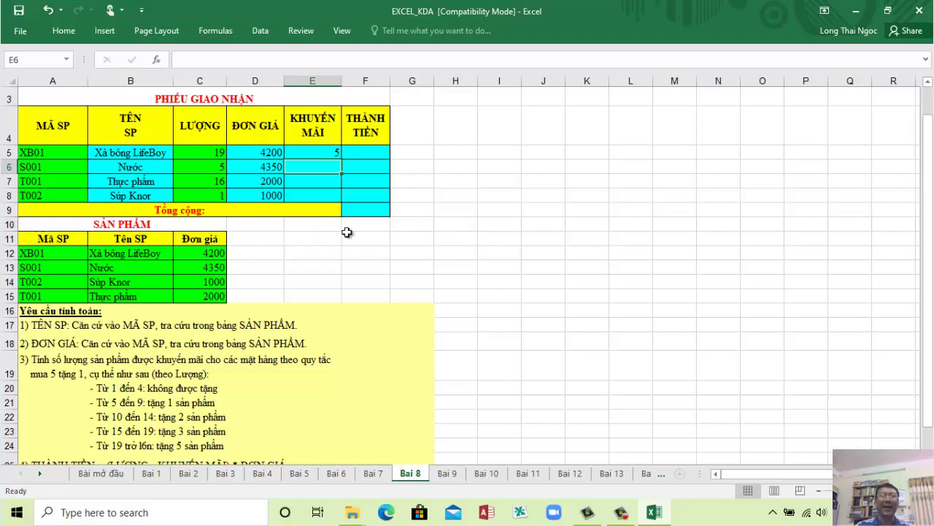
pyautogui.click(332, 153)
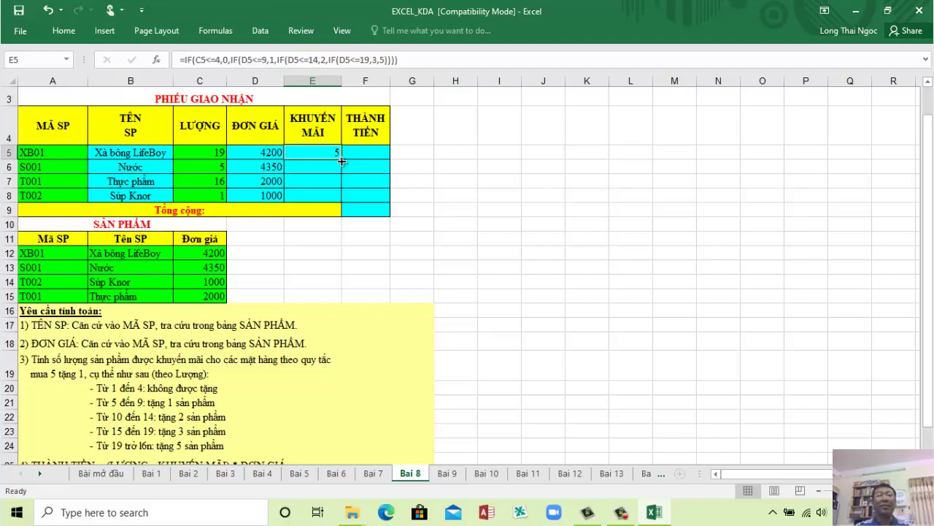
pyautogui.moveTo(342, 162); pyautogui.dragTo(341, 198)
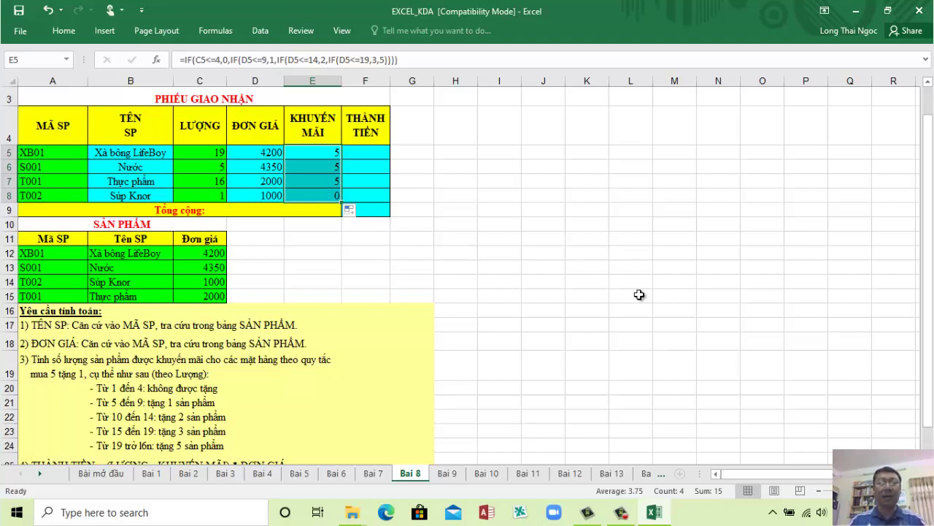
# - Calculate THÀNH TIỀN in F5 with =(C5-E5)*D5 and copy the formula down through F8
pyautogui.click(368, 154)
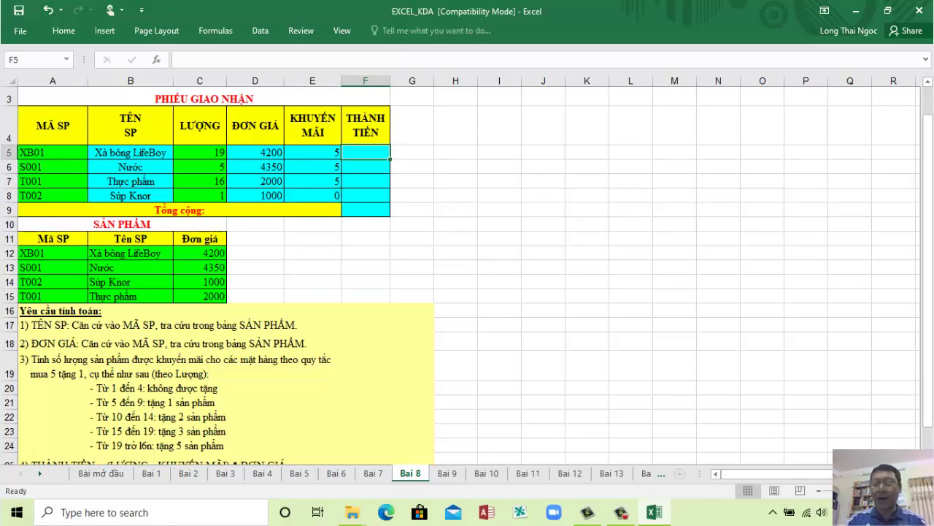
pyautogui.scroll(-2, 467, 275)
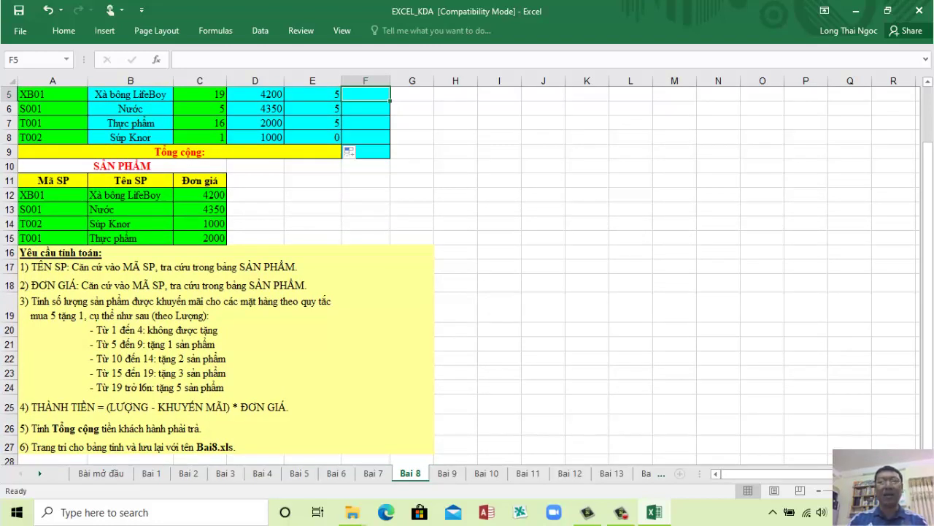
pyautogui.moveTo(928, 146); pyautogui.dragTo(928, 135)
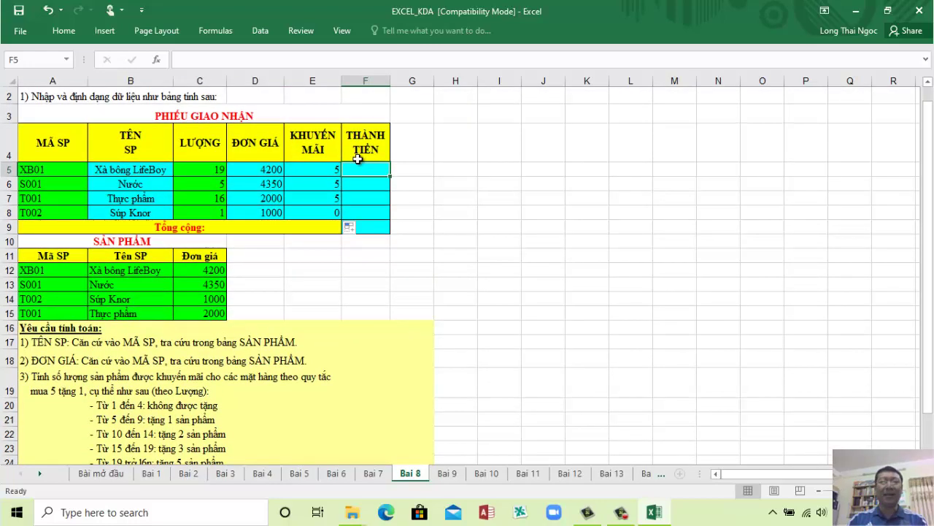
pyautogui.write('=')
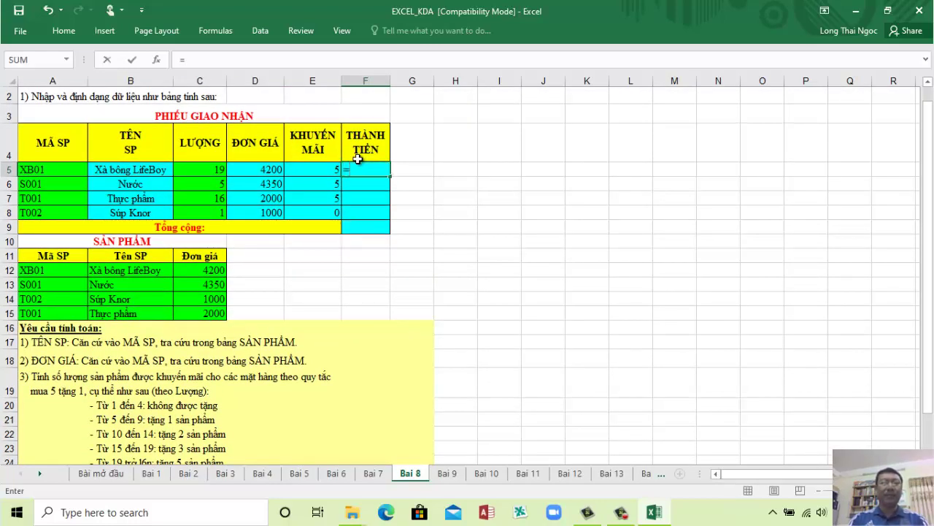
pyautogui.write('(')
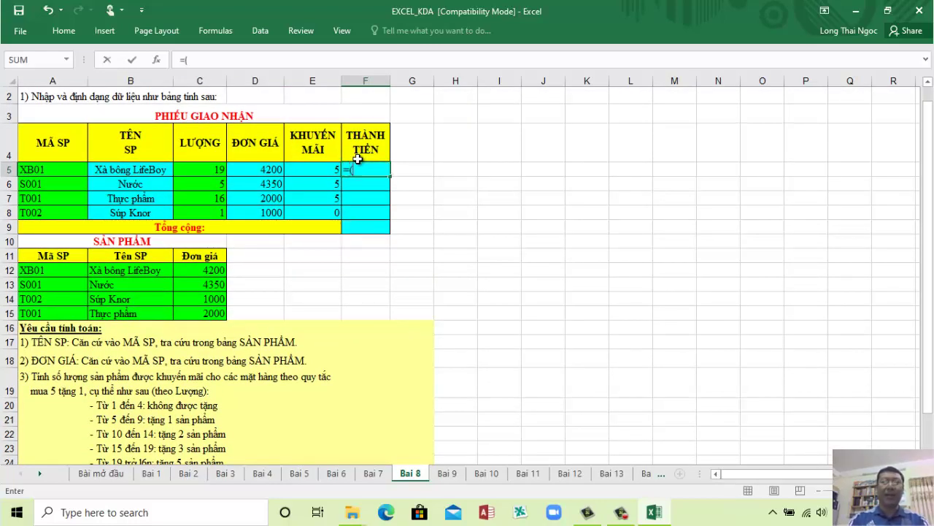
pyautogui.click(208, 171)
pyautogui.write('-')
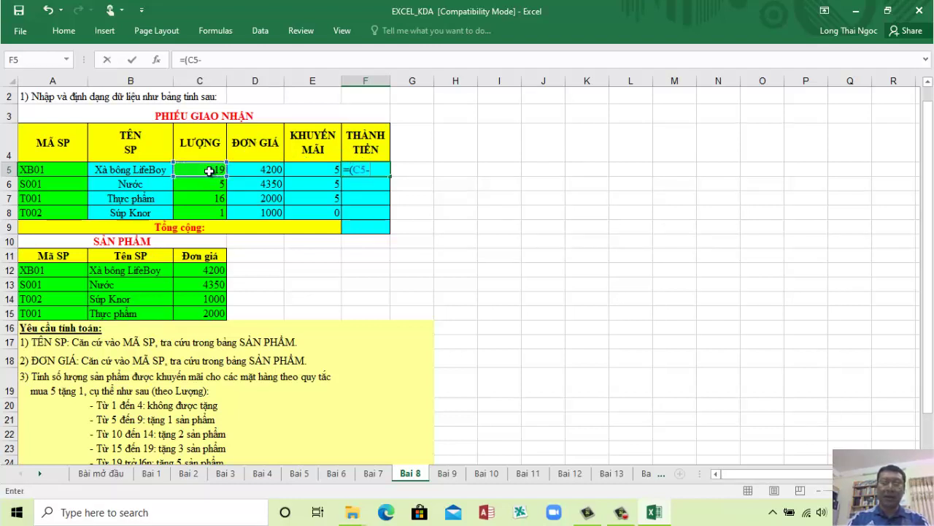
pyautogui.click(314, 173)
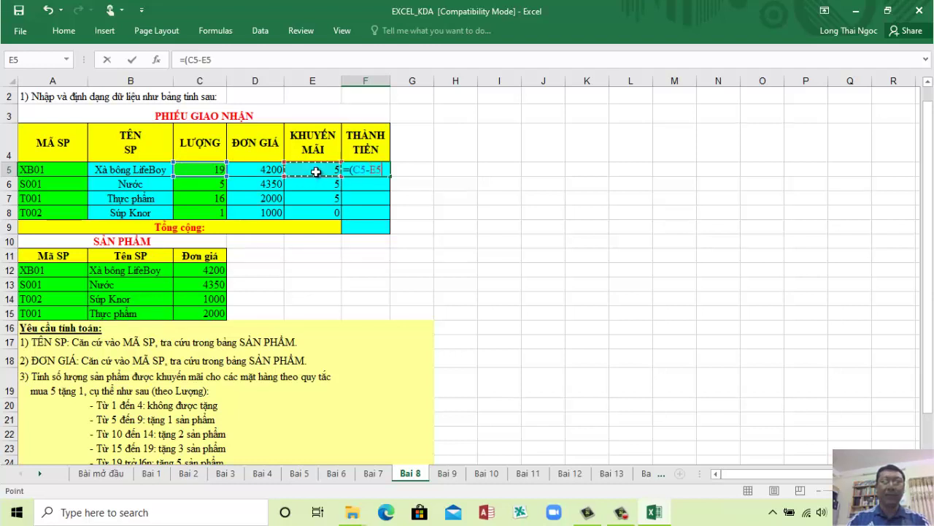
pyautogui.write(')')
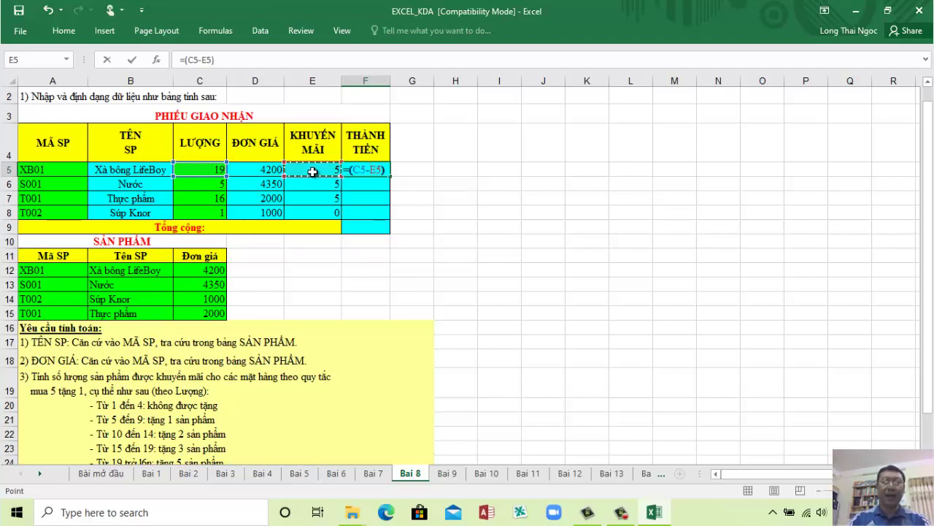
pyautogui.write('*')
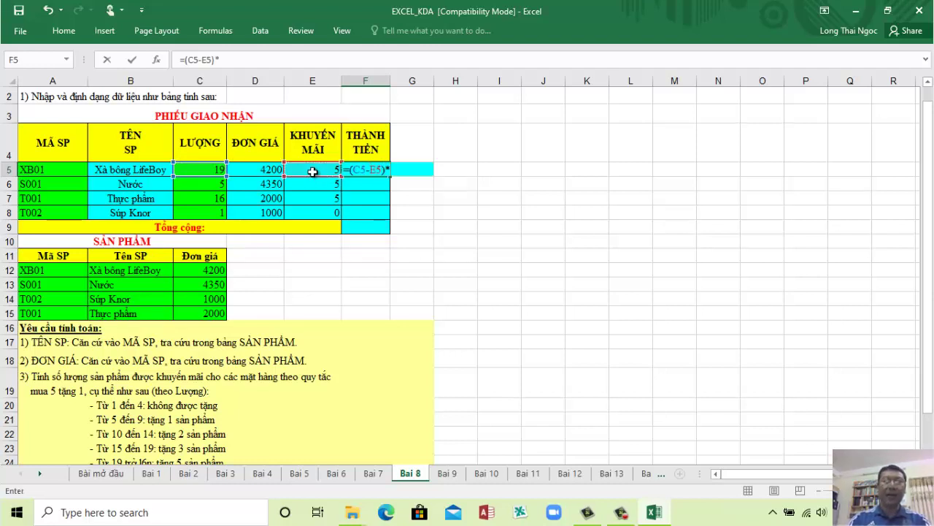
pyautogui.click(271, 168)
pyautogui.press('Return')
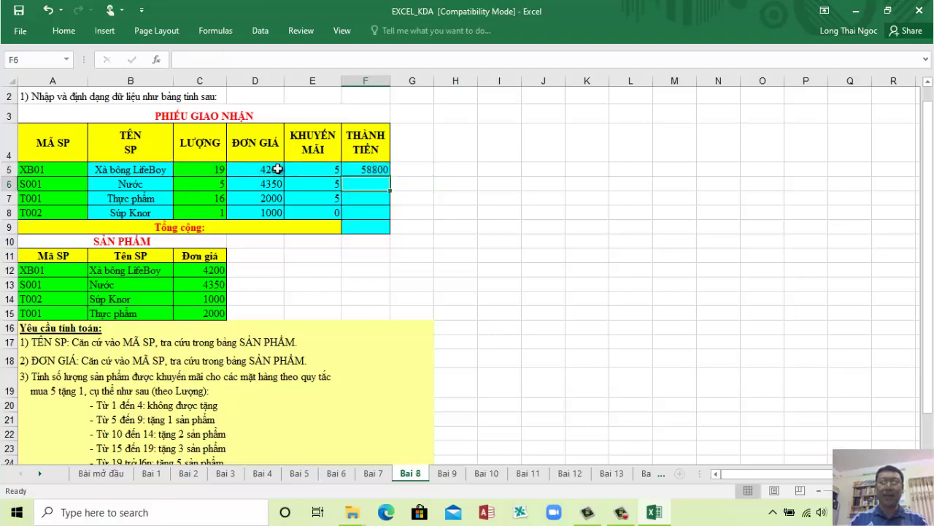
pyautogui.click(378, 169)
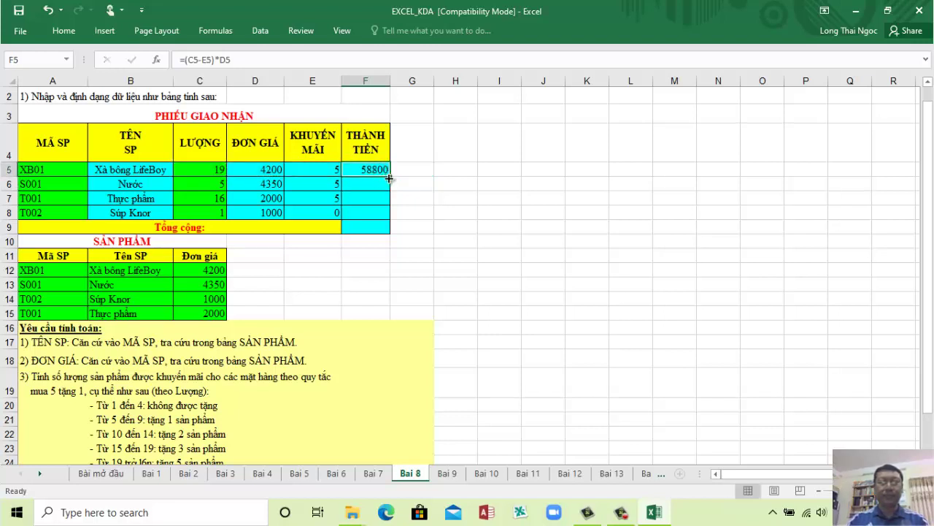
pyautogui.moveTo(389, 178); pyautogui.dragTo(388, 219)
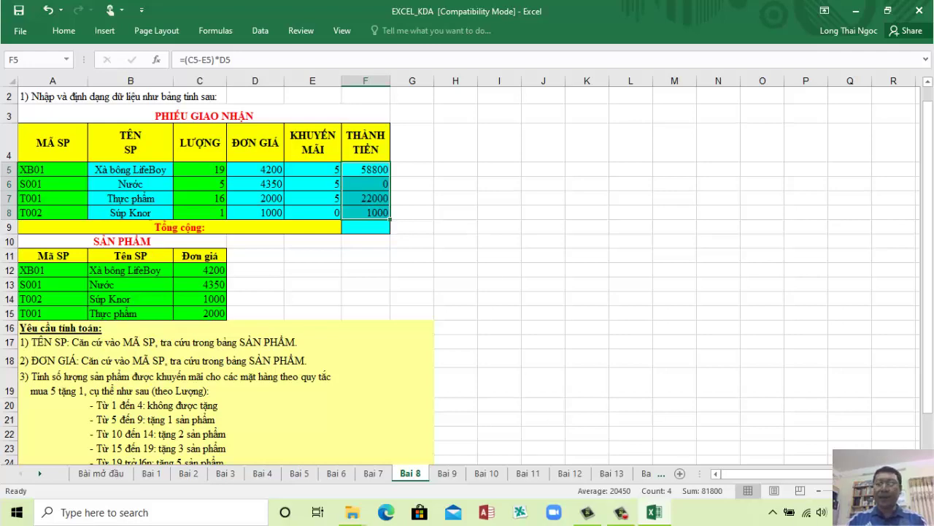
# - Total the THÀNH TIỀN column in the Tổng cộng cell F9 with =Sum(F5:F8)
pyautogui.scroll(-2, 417, 392)
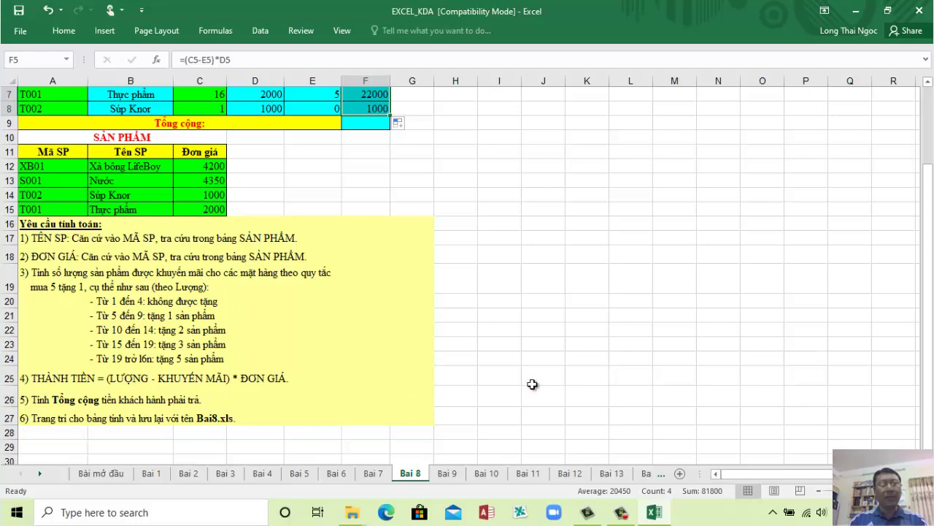
pyautogui.moveTo(929, 292); pyautogui.dragTo(929, 244)
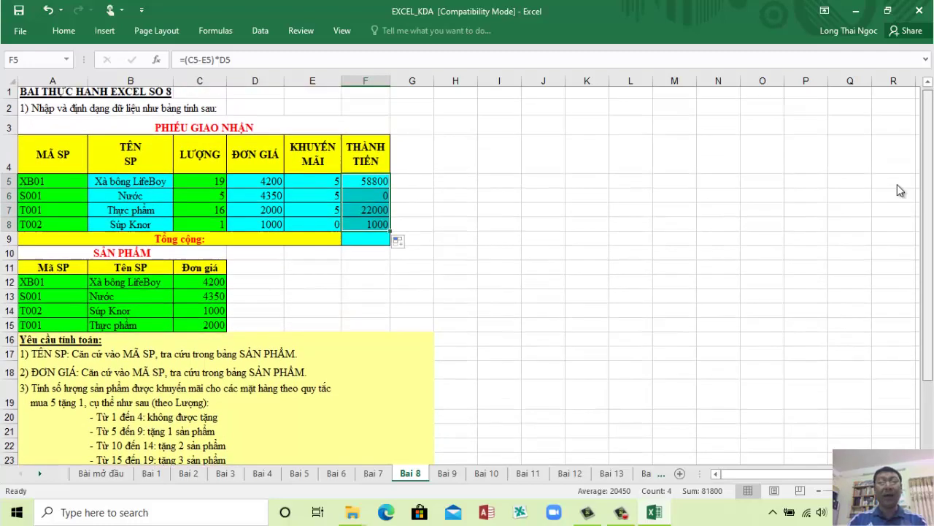
pyautogui.click(376, 241)
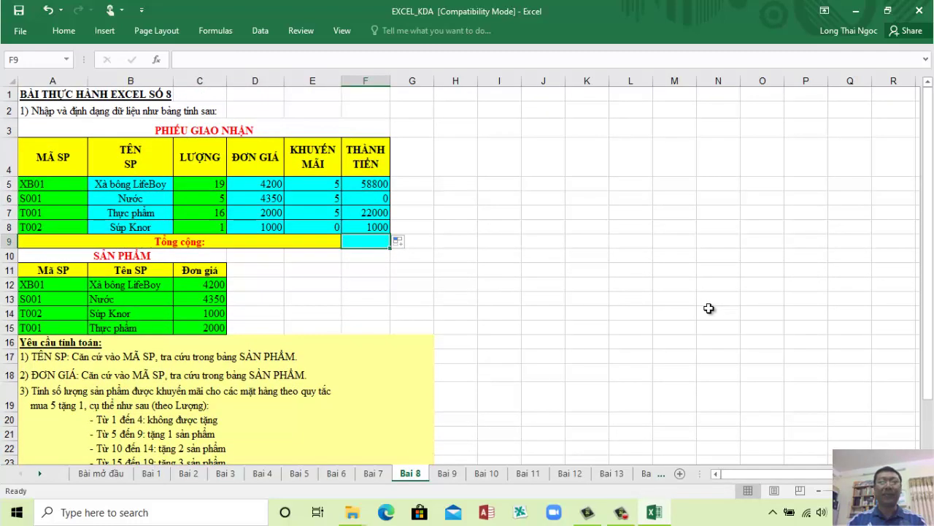
pyautogui.write('=Sum')
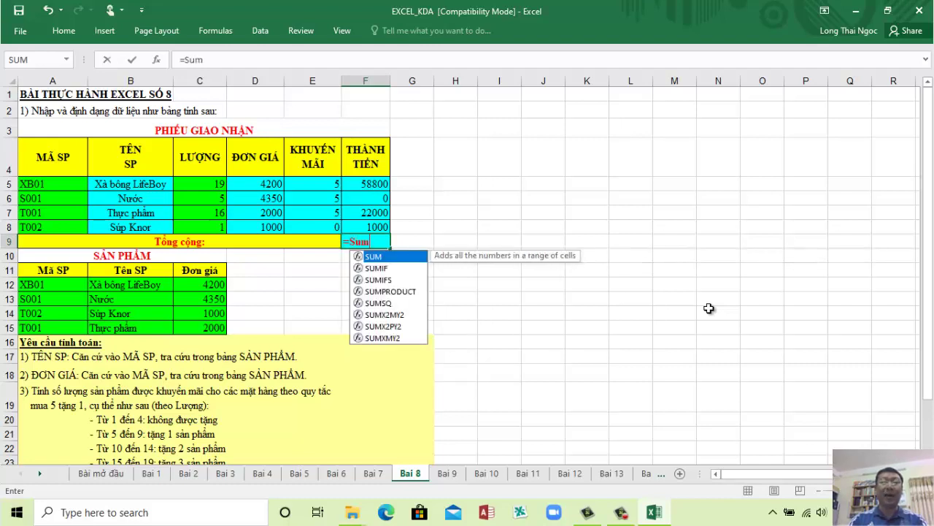
pyautogui.write('(')
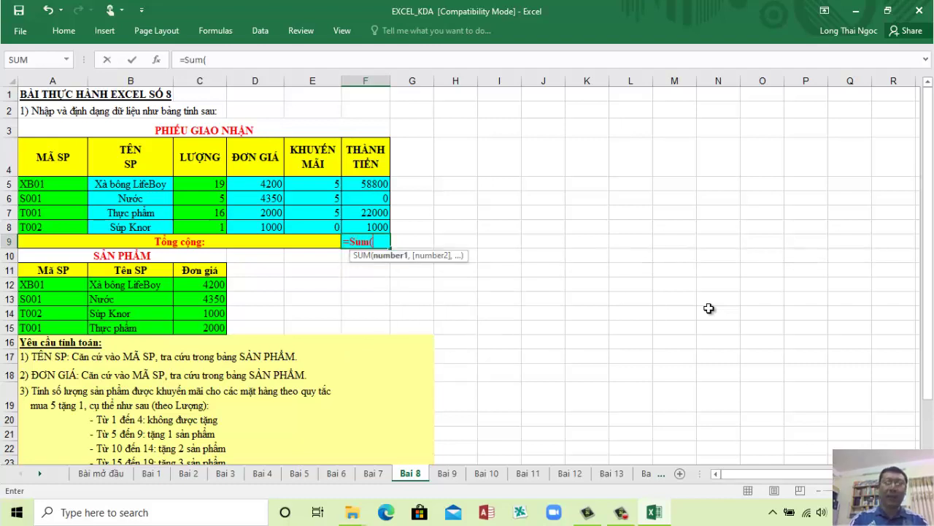
pyautogui.moveTo(380, 183); pyautogui.dragTo(377, 227)
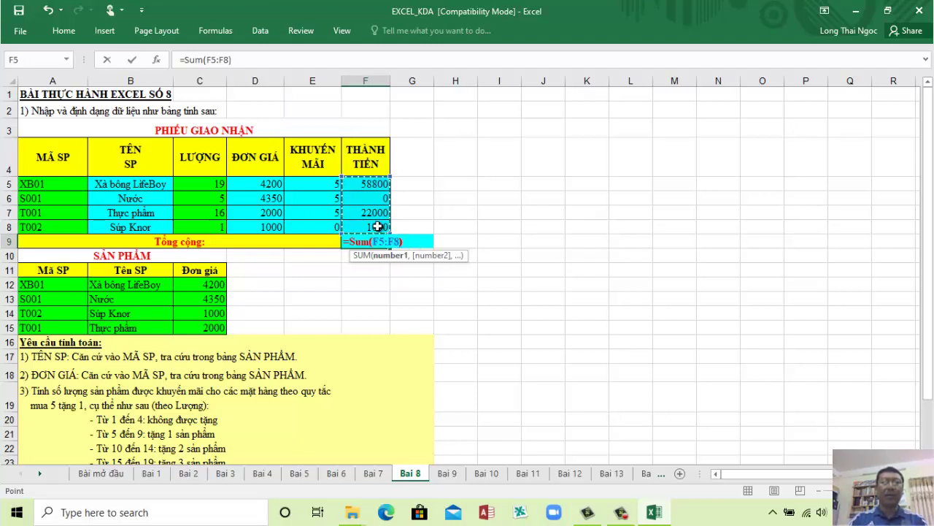
pyautogui.write(')')
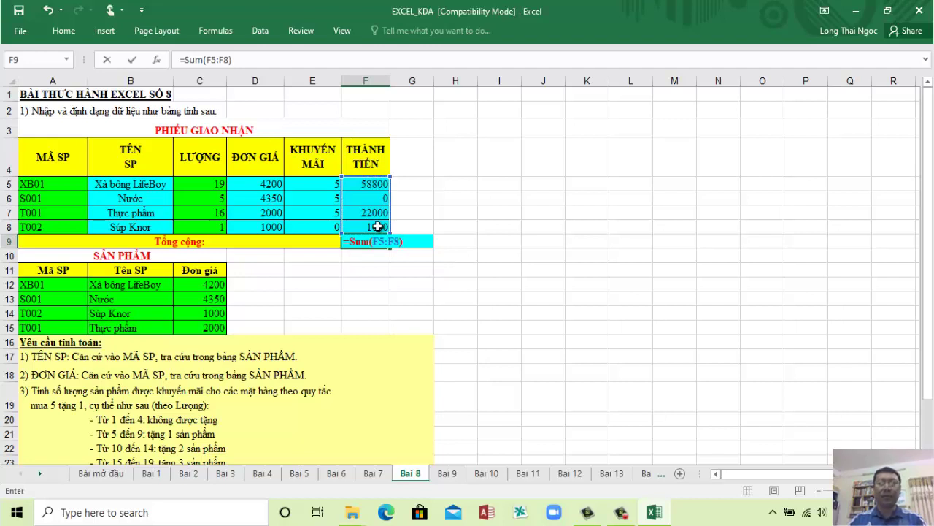
pyautogui.press('Return')
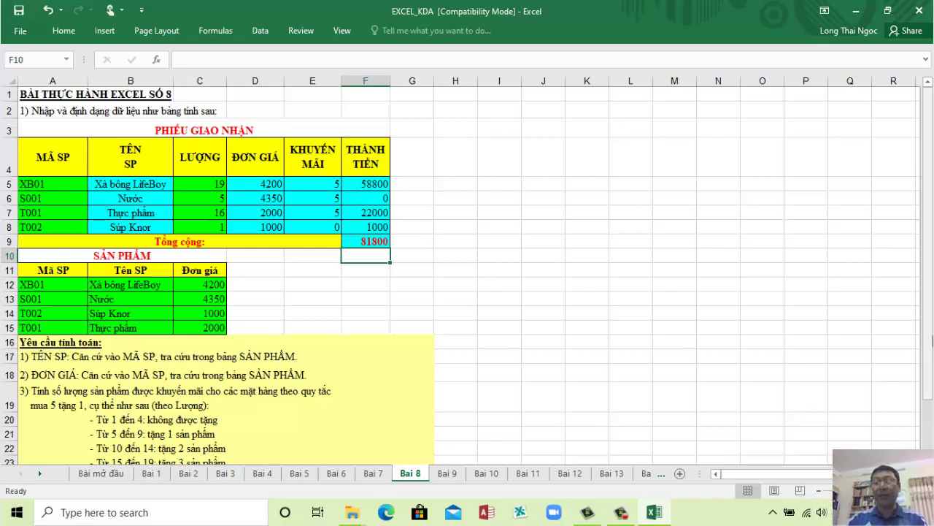
# - Inspect the THÀNH TIỀN formula in F6 and the ĐƠN GIÁ cell D6 for the Nước row
pyautogui.moveTo(929, 333); pyautogui.dragTo(930, 365)
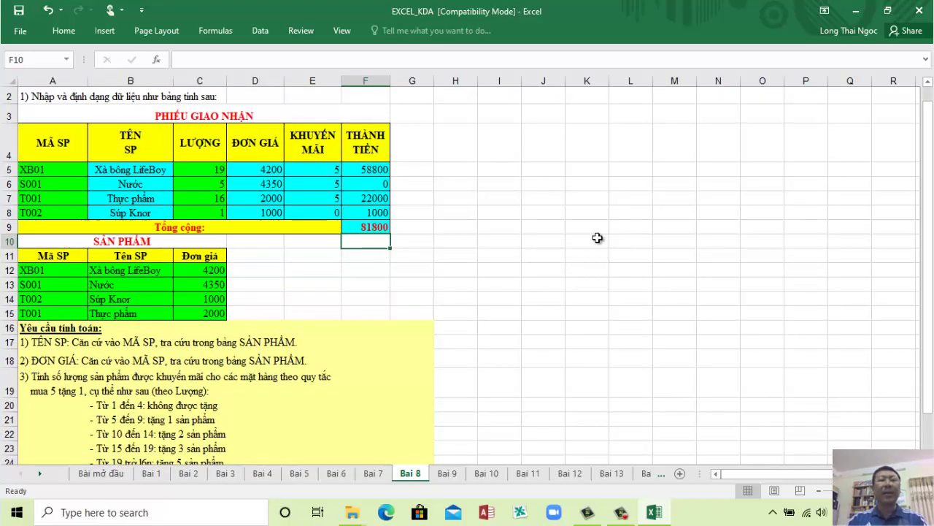
pyautogui.click(374, 185)
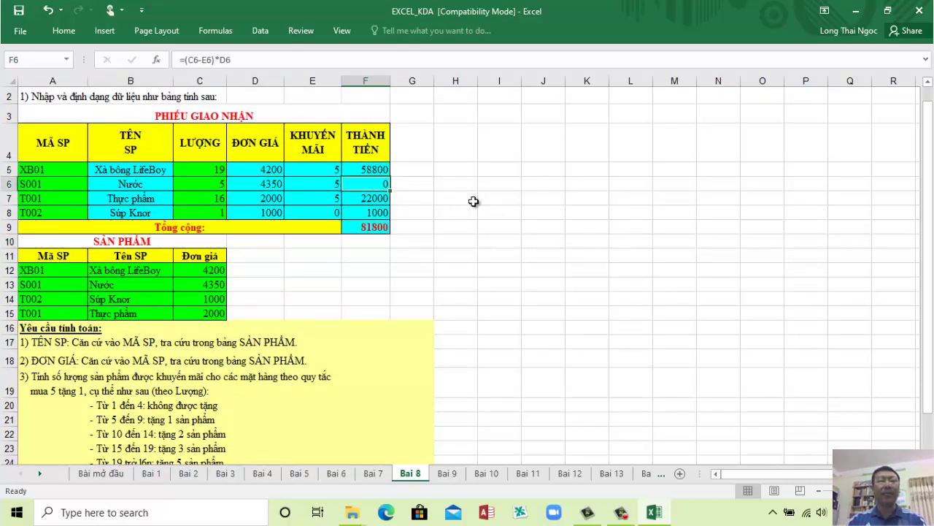
pyautogui.click(271, 185)
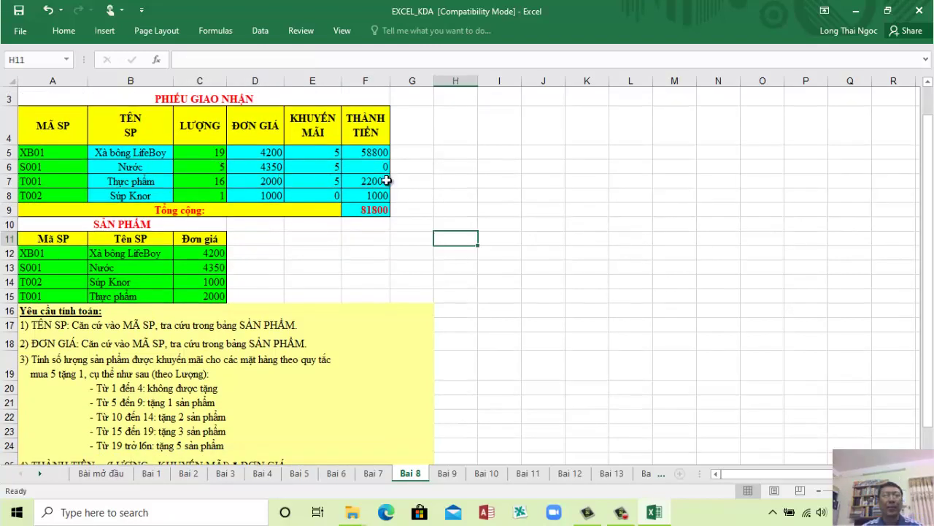
# - Inspect the LƯỢNG value in C6 and the cell references in the KHUYẾN MÃI formula in E6
pyautogui.click(219, 166)
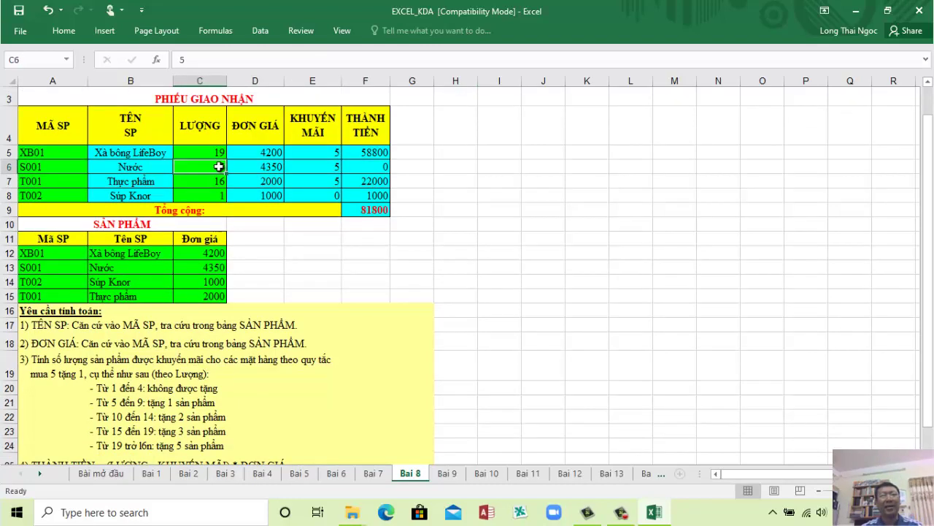
pyautogui.click(311, 167)
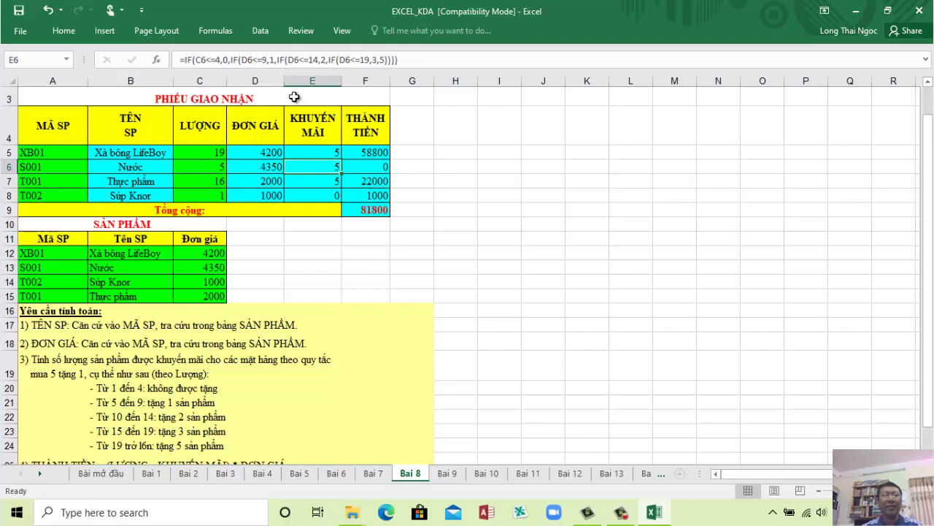
pyautogui.click(252, 60)
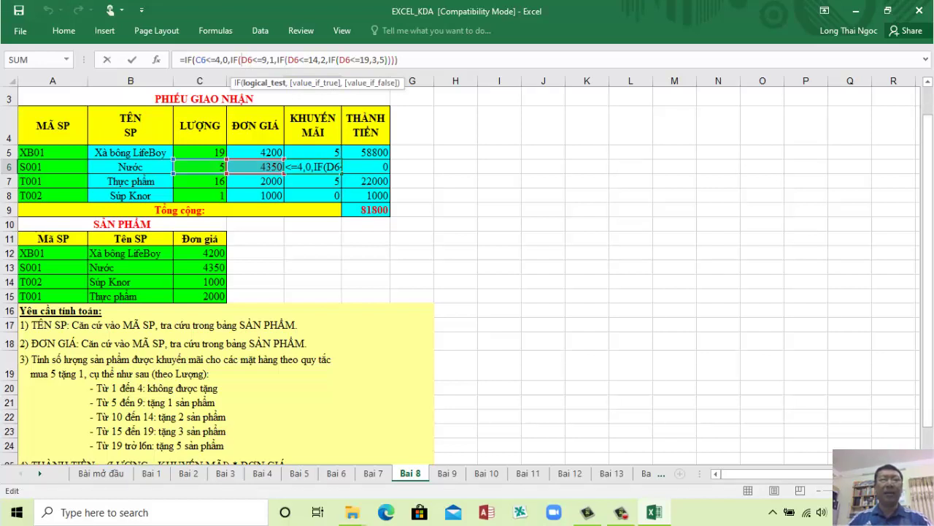
pyautogui.hotkey('ctrl', 'Return')
# - Change the second IF test in the E5 KHUYẾN MÃI formula to C5<=9 so it refers to LƯỢNG
pyautogui.click(319, 154)
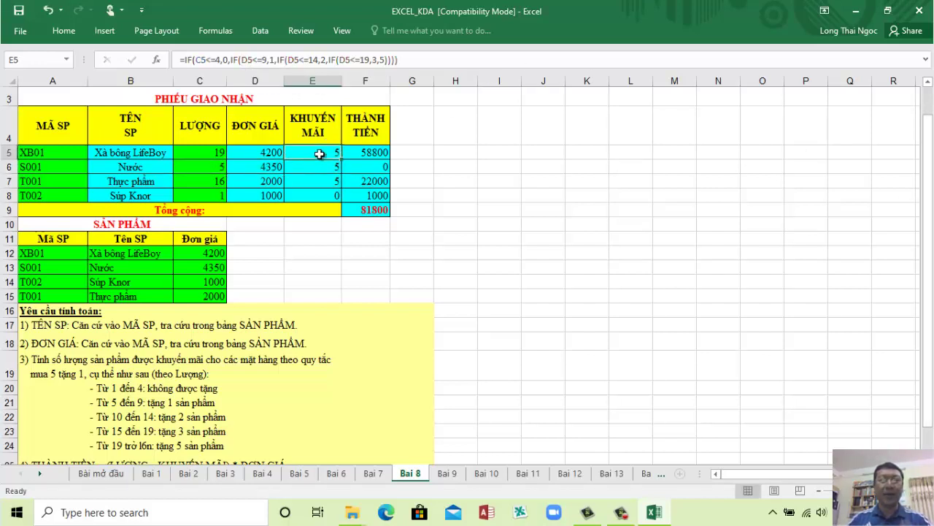
pyautogui.click(248, 58)
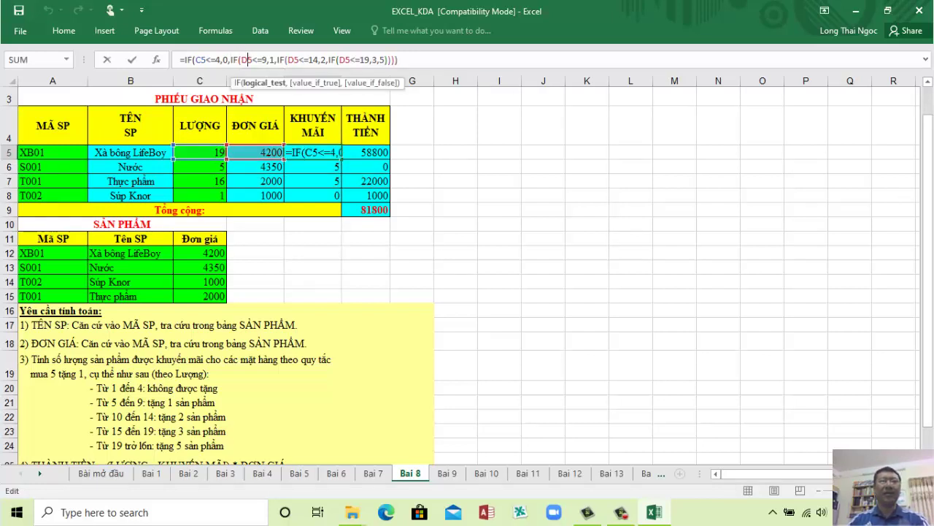
pyautogui.click(242, 59)
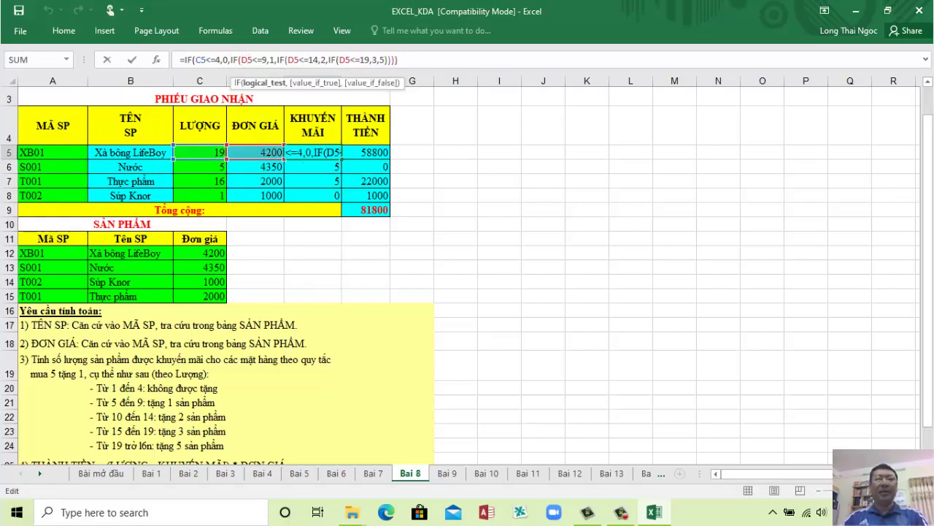
pyautogui.press('Delete')
pyautogui.write('C')
# - Change the third IF test in the E5 formula to C5<=14
pyautogui.press('Right')
pyautogui.press('Right')
pyautogui.press('Right')
pyautogui.press('Right')
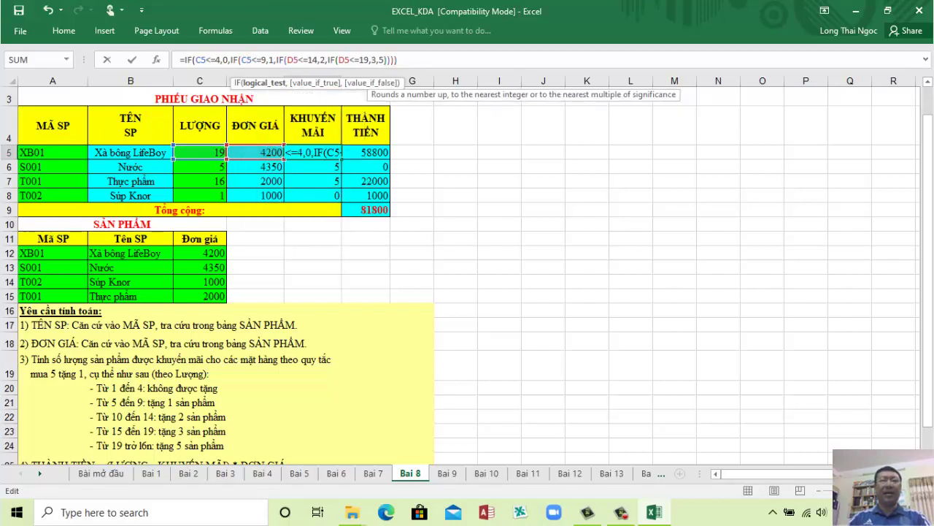
pyautogui.press('Right')
pyautogui.press('Right')
pyautogui.press('Right')
pyautogui.press('Right')
pyautogui.press('Right')
pyautogui.press('Right')
pyautogui.press('Right')
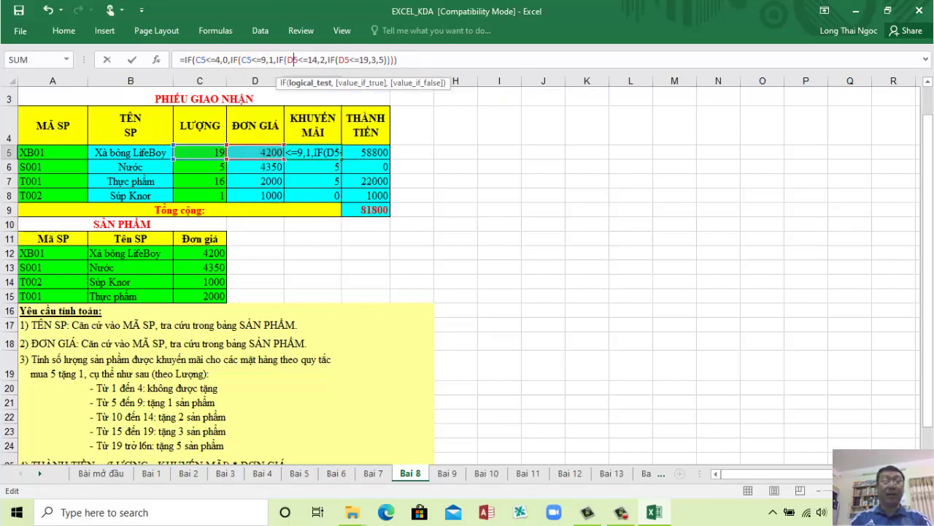
pyautogui.press('Left')
pyautogui.press('Delete')
pyautogui.write('C')
# - Change the fourth IF test in the E5 formula to C5<=19 and enter the corrected formula
pyautogui.press('Right')
pyautogui.press('Right')
pyautogui.press('Right')
pyautogui.press('Right')
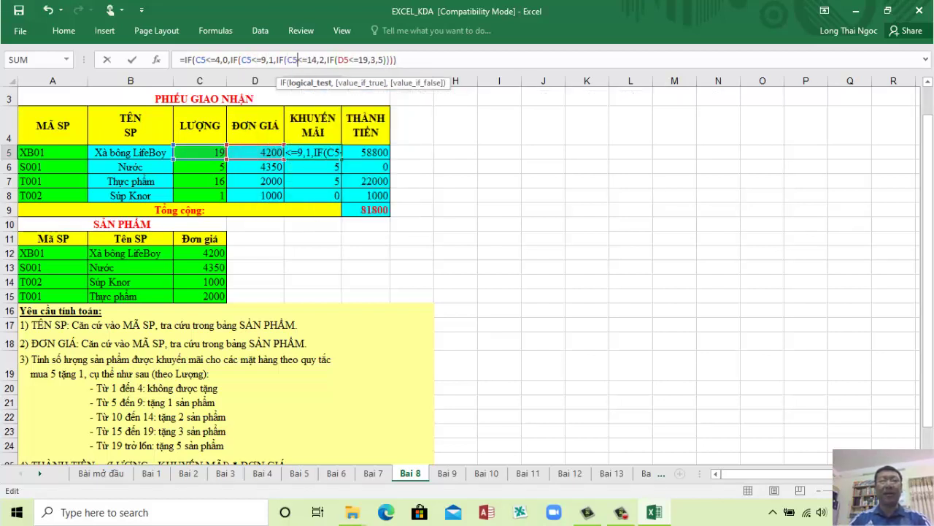
pyautogui.press('Right')
pyautogui.press('Right')
pyautogui.press('Right')
pyautogui.press('Right')
pyautogui.press('Right')
pyautogui.press('Right')
pyautogui.press('Right')
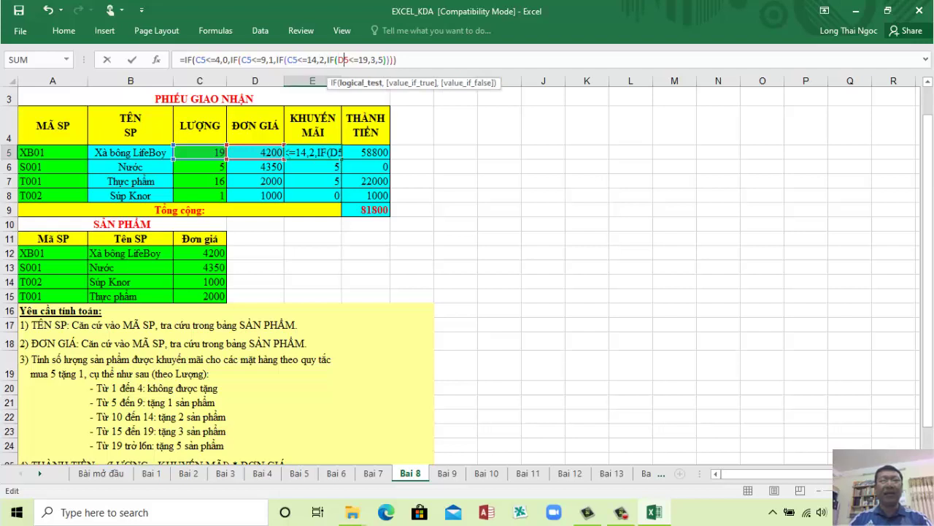
pyautogui.press('Delete')
pyautogui.write('C')
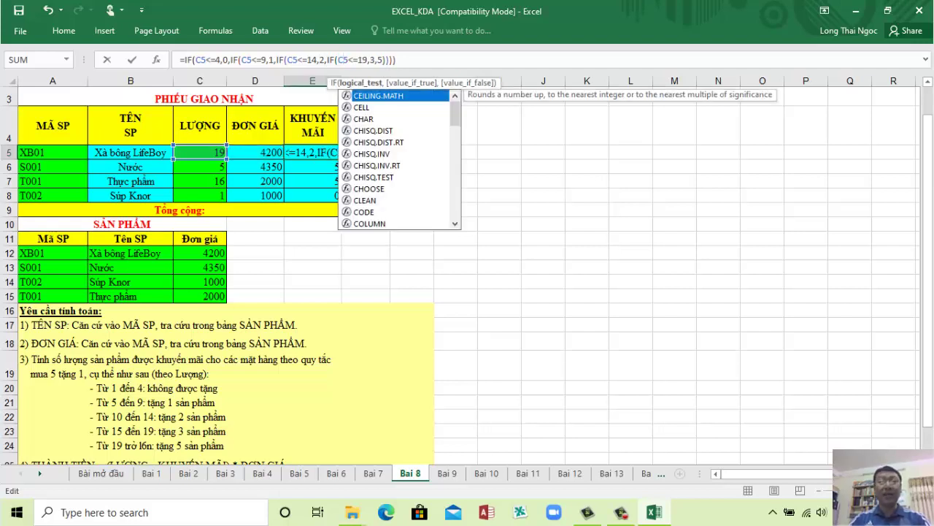
pyautogui.press('Right')
pyautogui.press('Right')
pyautogui.press('Right')
pyautogui.press('Right')
pyautogui.press('Right')
pyautogui.press('Right')
pyautogui.press('Right')
pyautogui.press('Right')
pyautogui.press('Right')
pyautogui.press('Right')
pyautogui.press('Right')
pyautogui.press('Right')
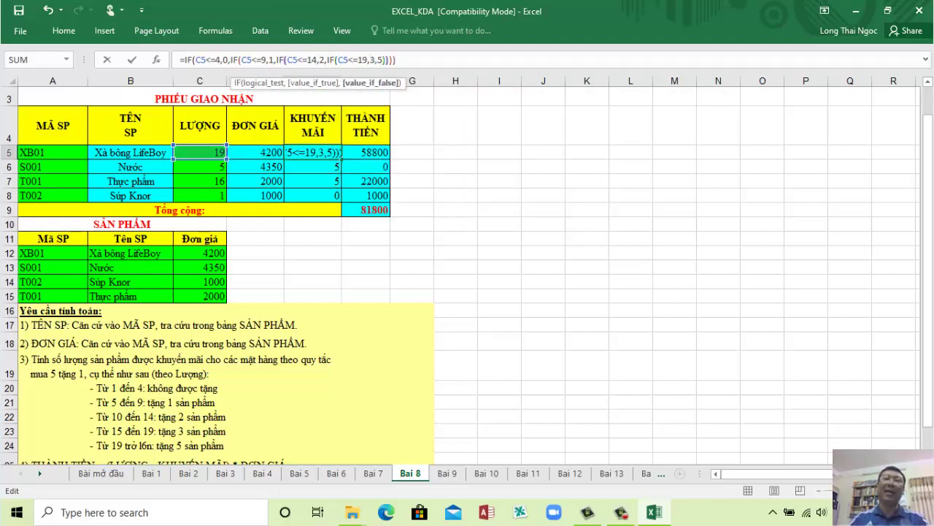
pyautogui.write(')')
pyautogui.press('Return')
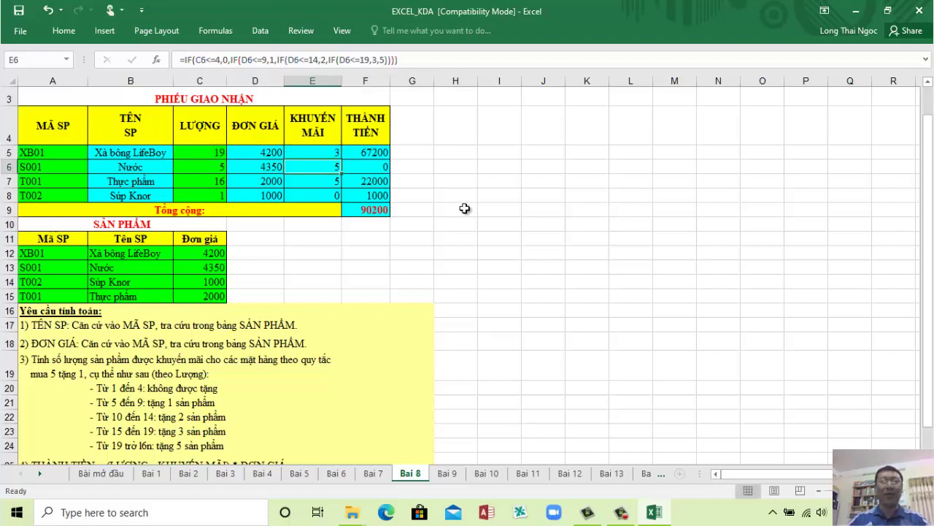
# - Copy the corrected KHUYẾN MÃI formula from E5 down through E8
pyautogui.click(316, 151)
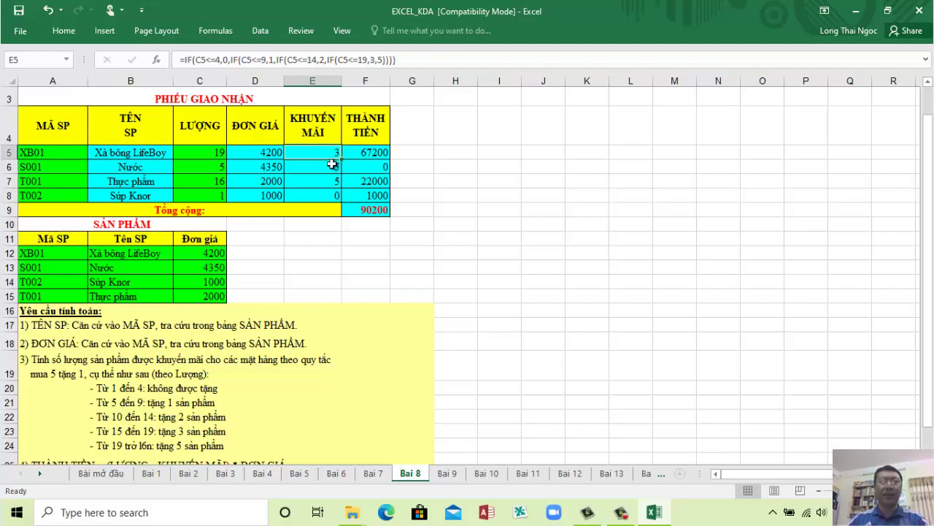
pyautogui.moveTo(341, 159); pyautogui.dragTo(340, 200)
pyautogui.click(560, 172)
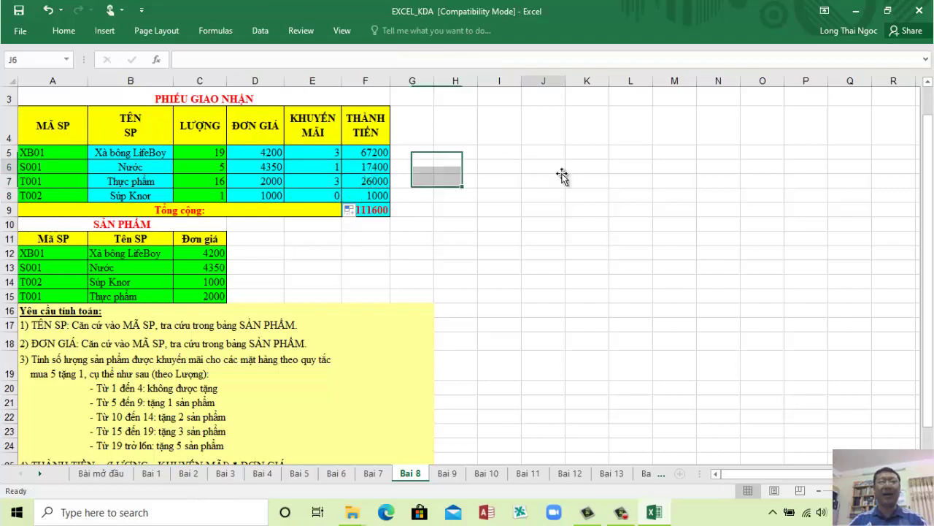